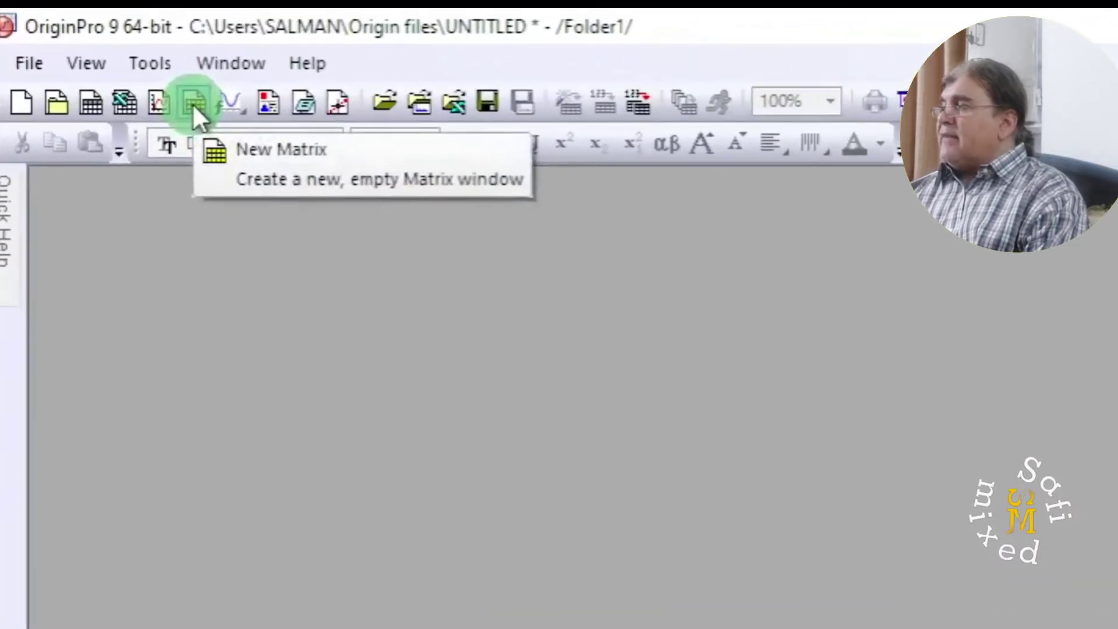
Step: Create a new matrix and import the NM3d_N10.dat file into it
click(193, 104)
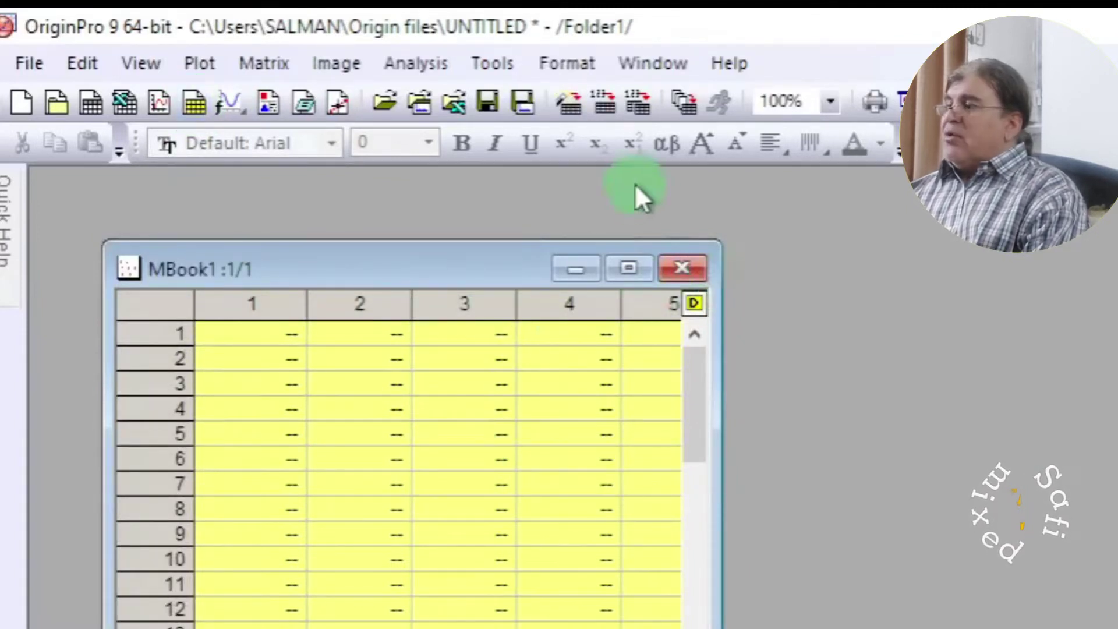
click(602, 102)
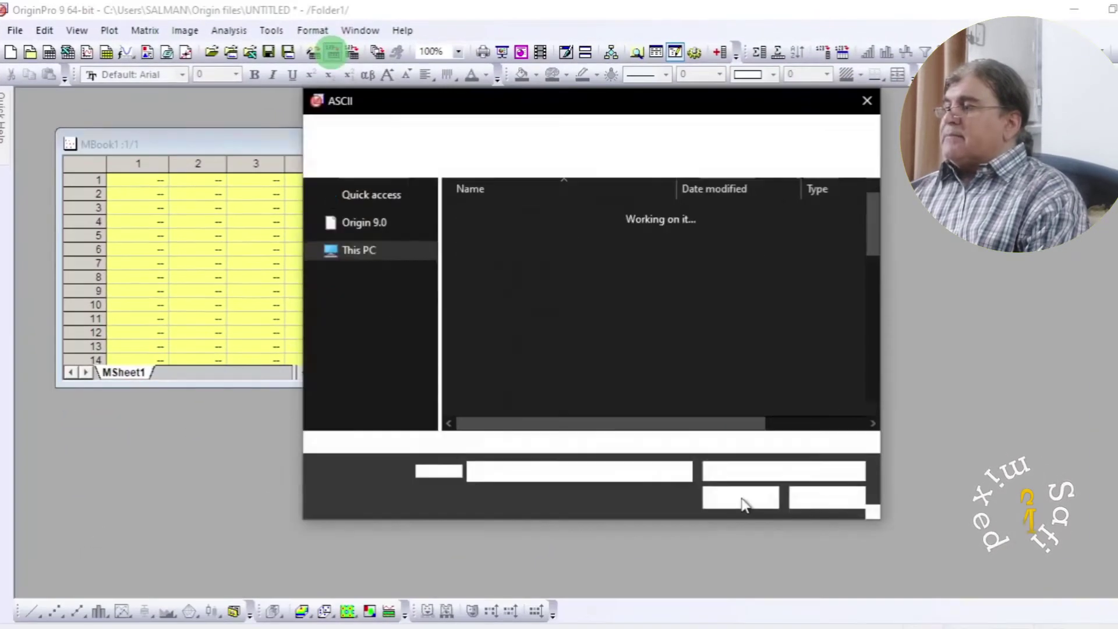
scroll(596, 337, down, 5)
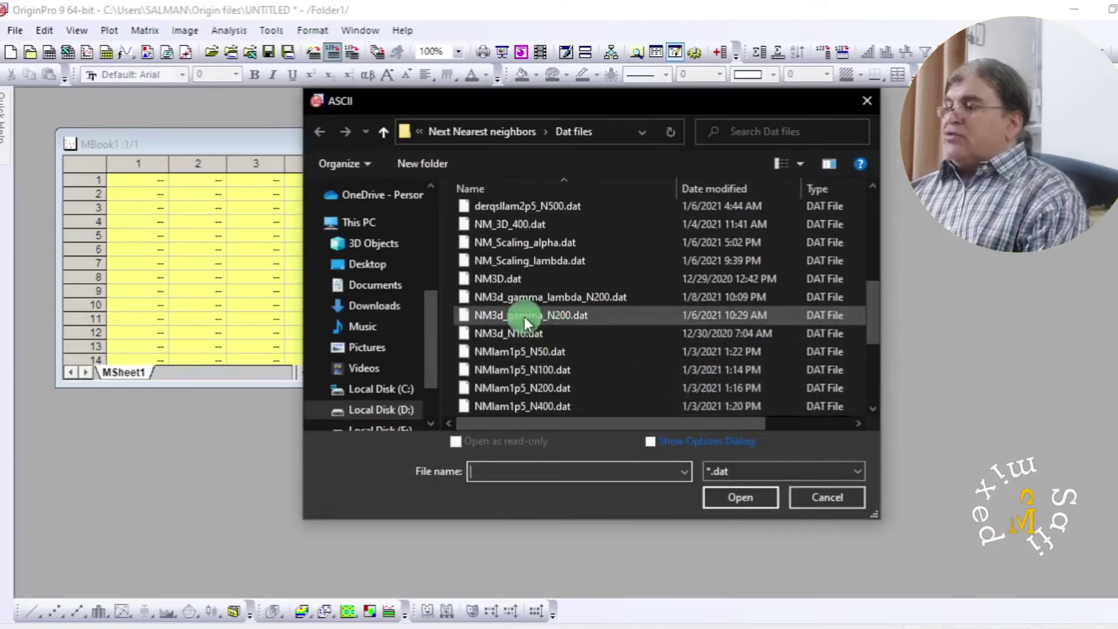
click(519, 333)
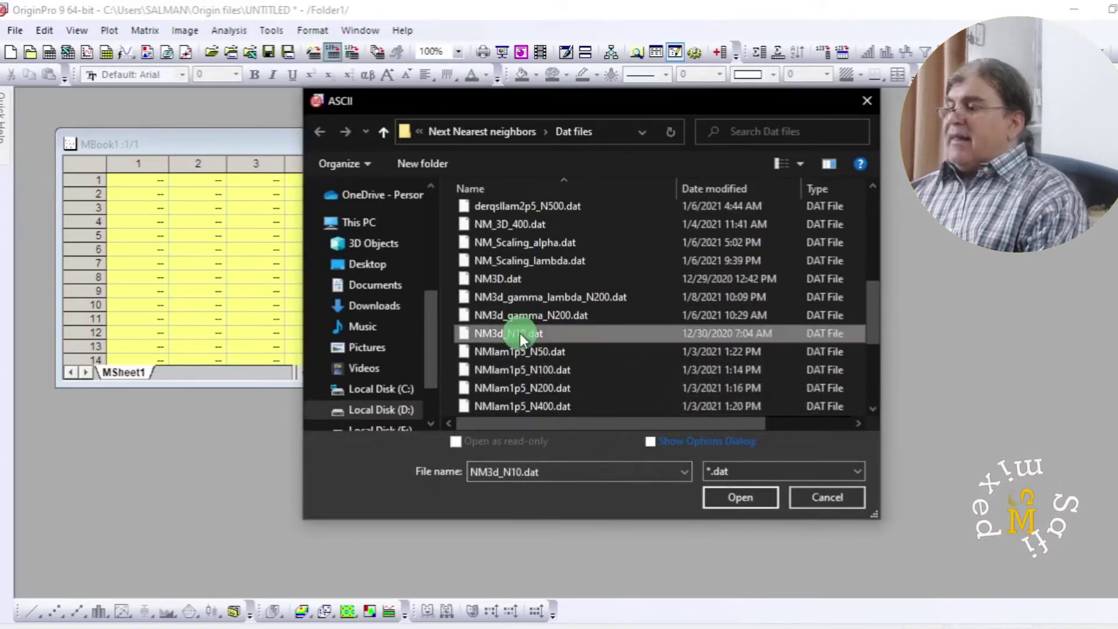
click(738, 504)
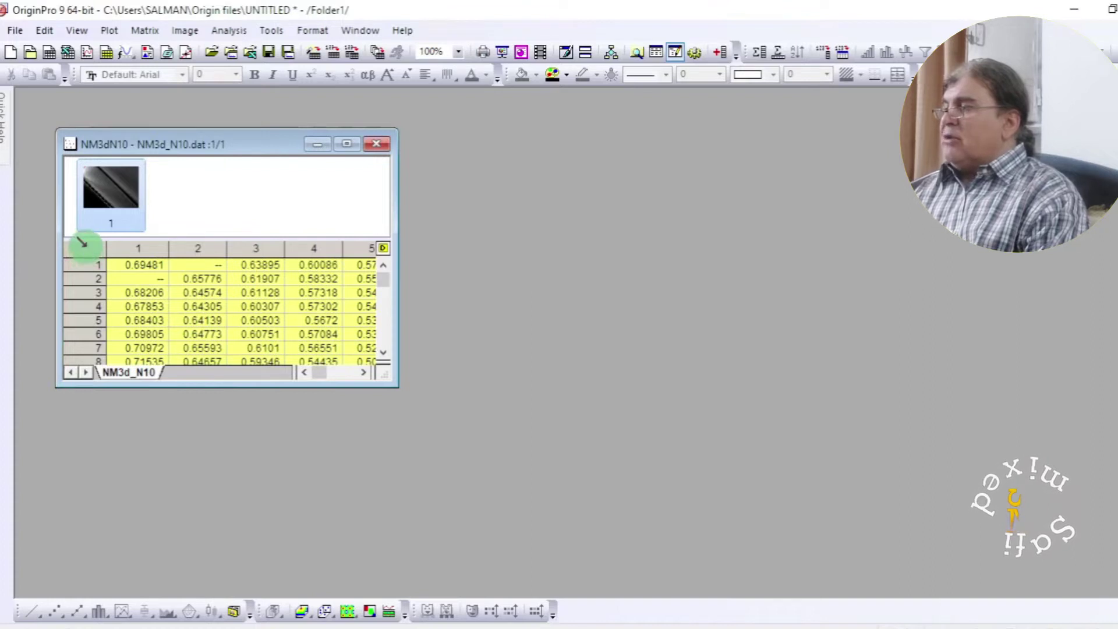
Step: Plot the whole NM3dN10 matrix as a 3D Color Map Surface and maximize Graph1
click(83, 245)
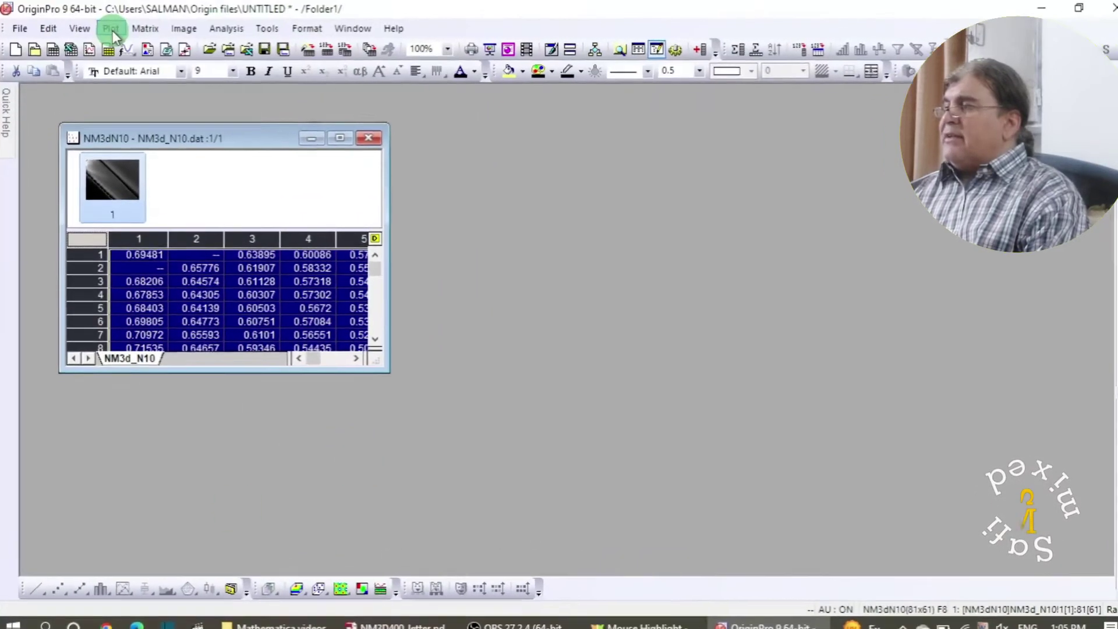
click(113, 30)
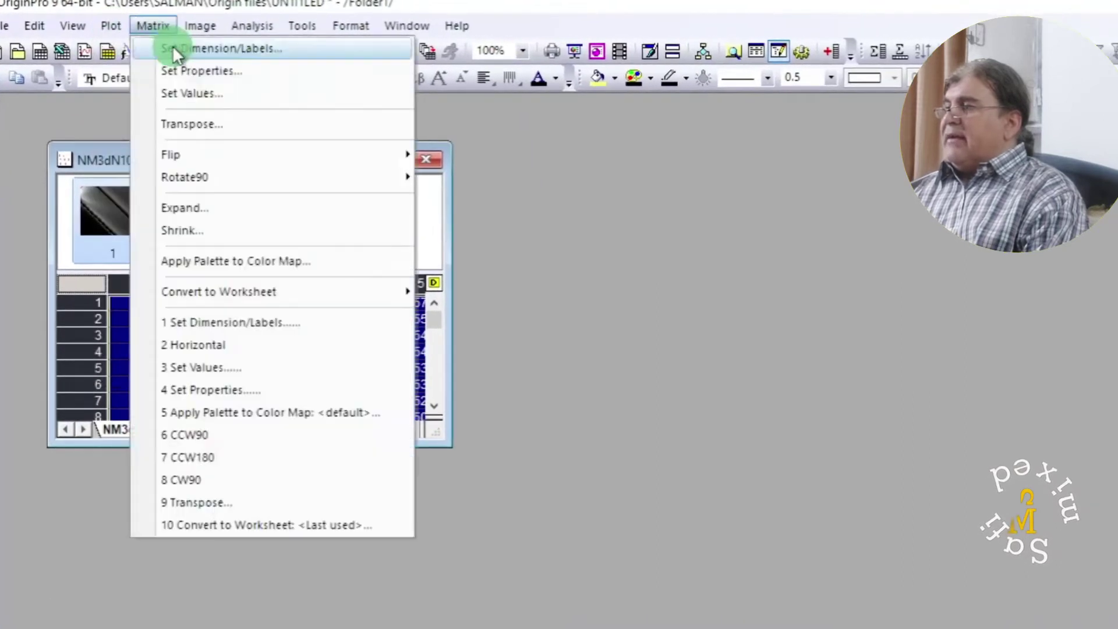
click(111, 27)
click(109, 28)
mouse_move(220, 50)
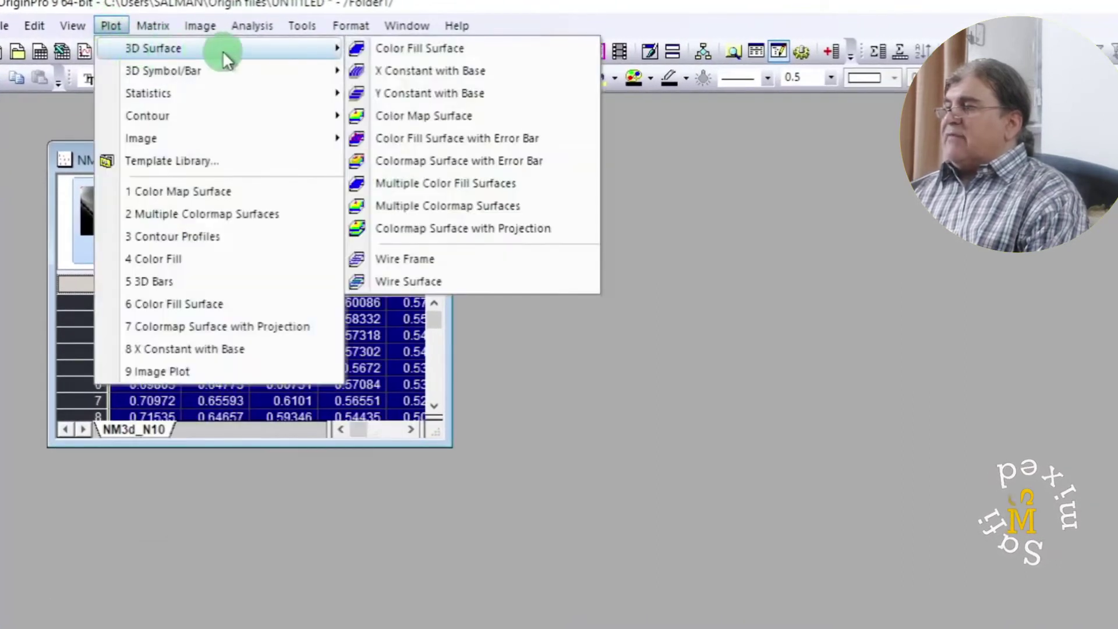
click(441, 116)
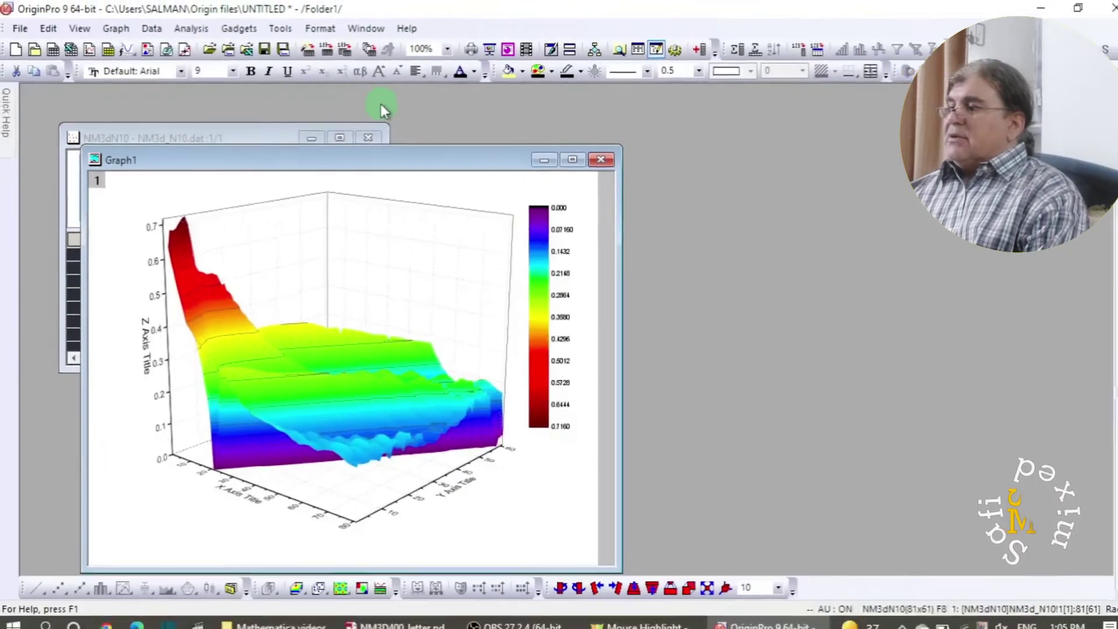
double_click(455, 186)
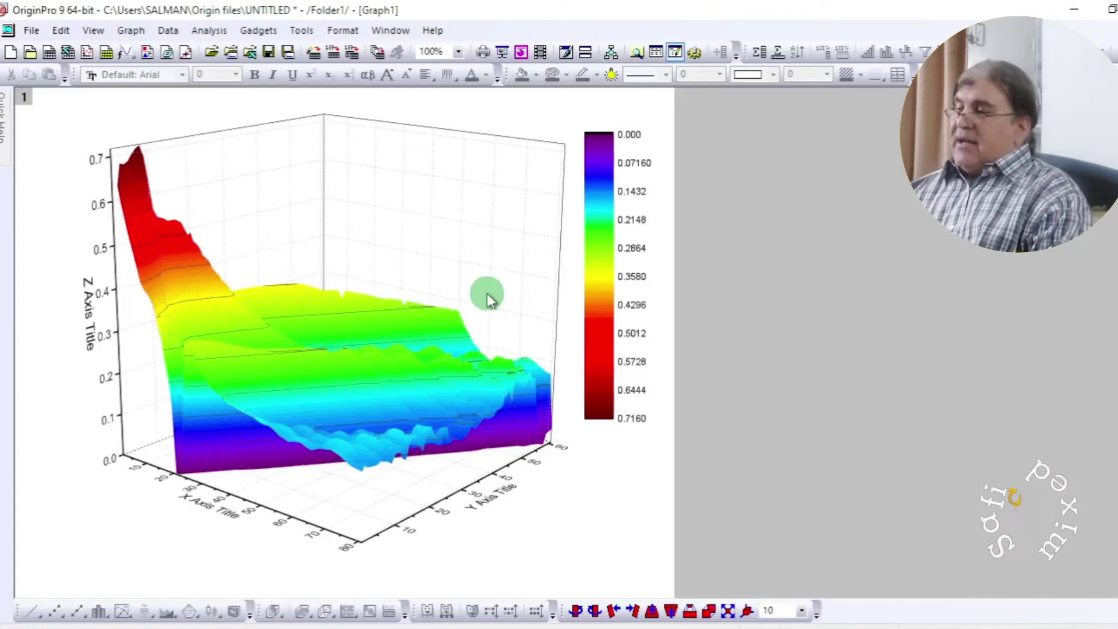
click(442, 280)
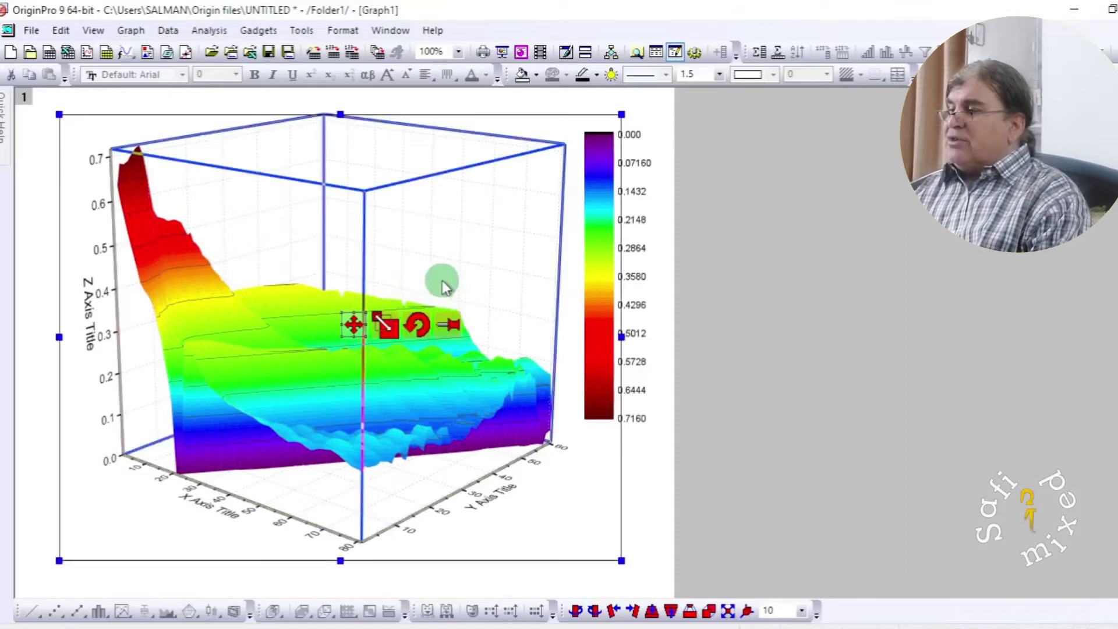
click(595, 611)
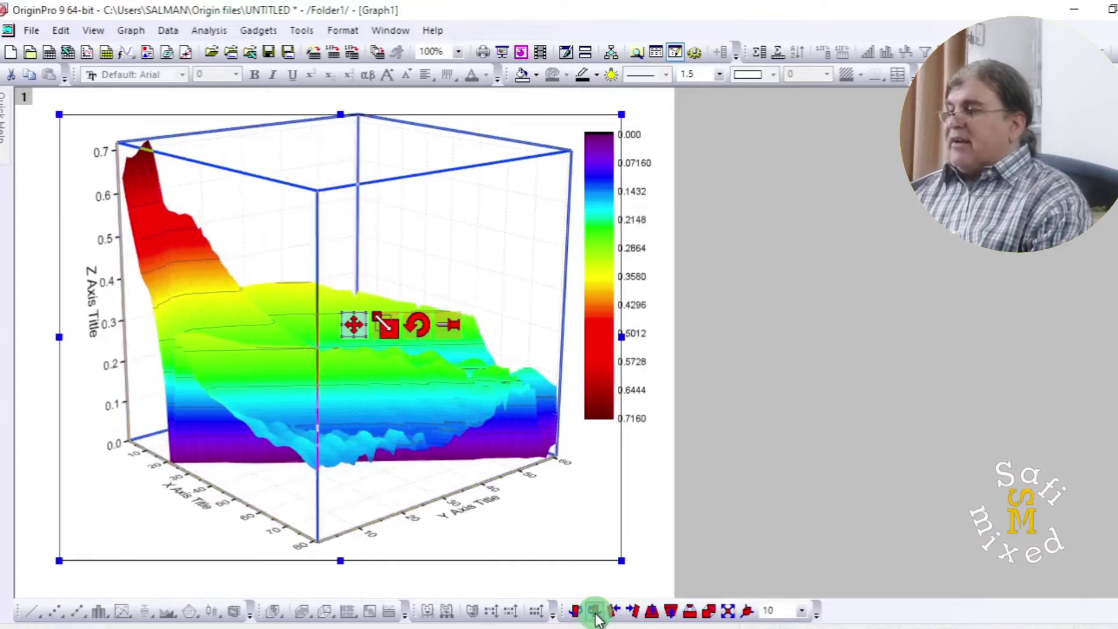
click(595, 611)
click(595, 611)
click(594, 611)
click(595, 611)
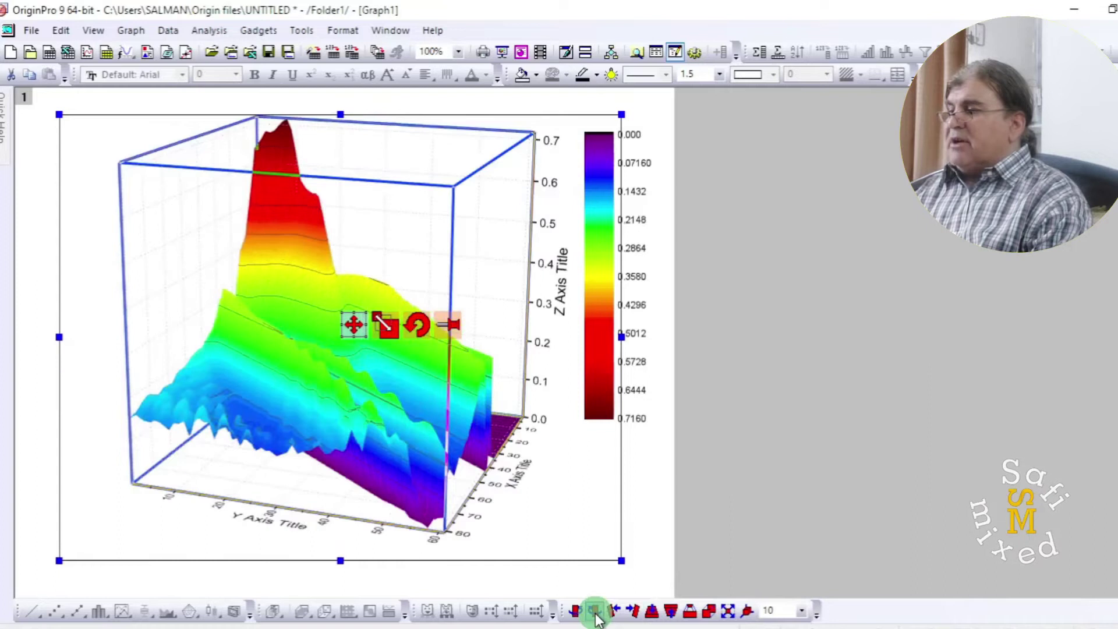
click(594, 611)
click(595, 611)
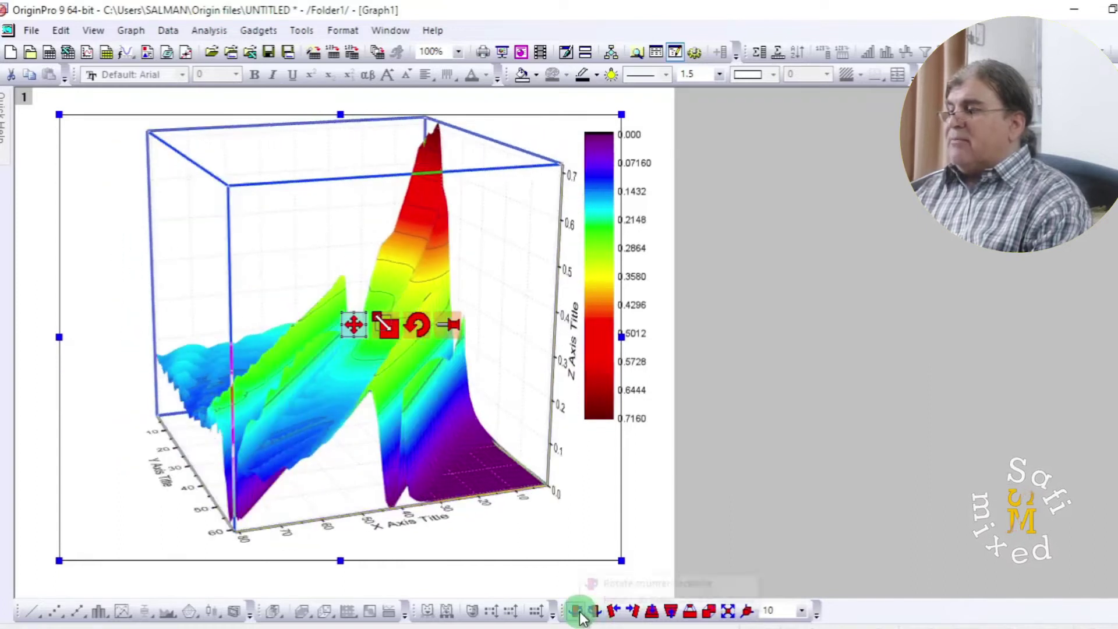
click(576, 612)
click(576, 611)
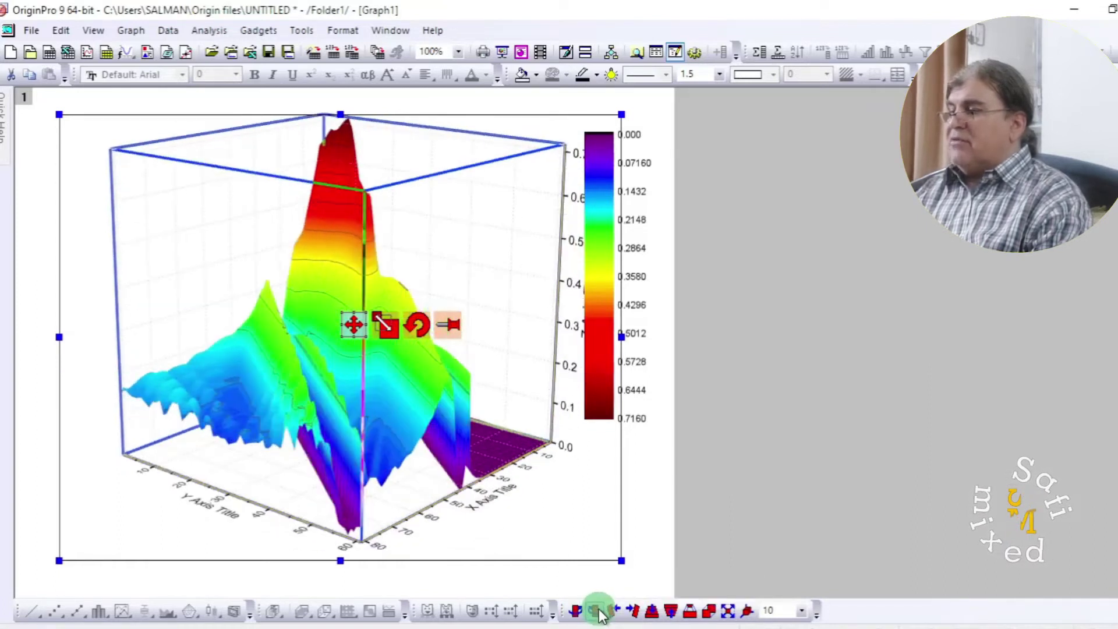
click(595, 612)
click(595, 612)
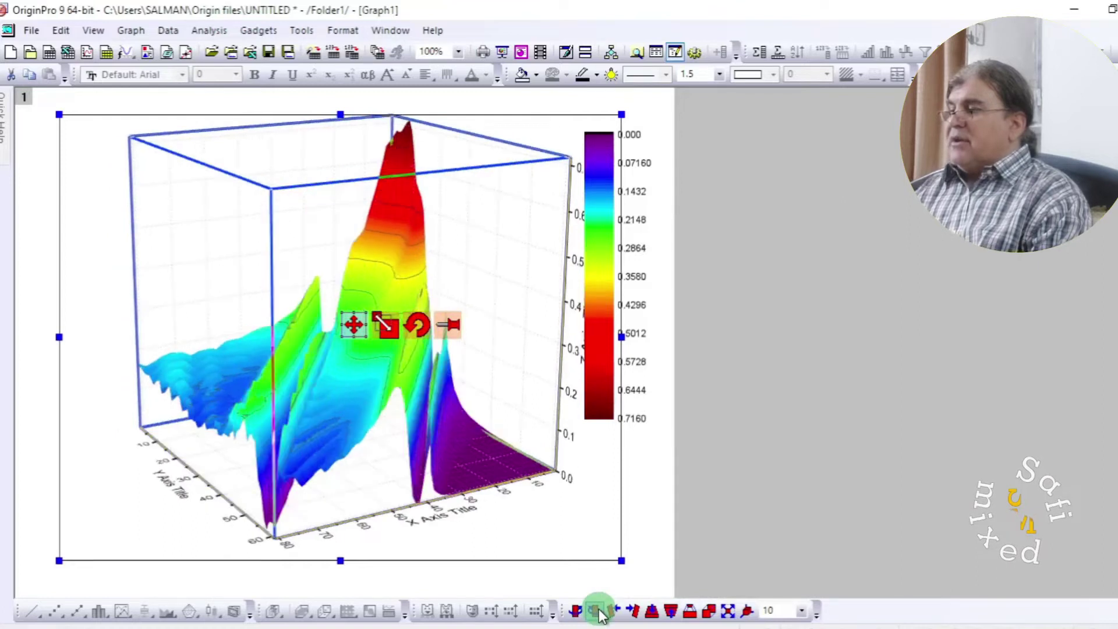
click(631, 612)
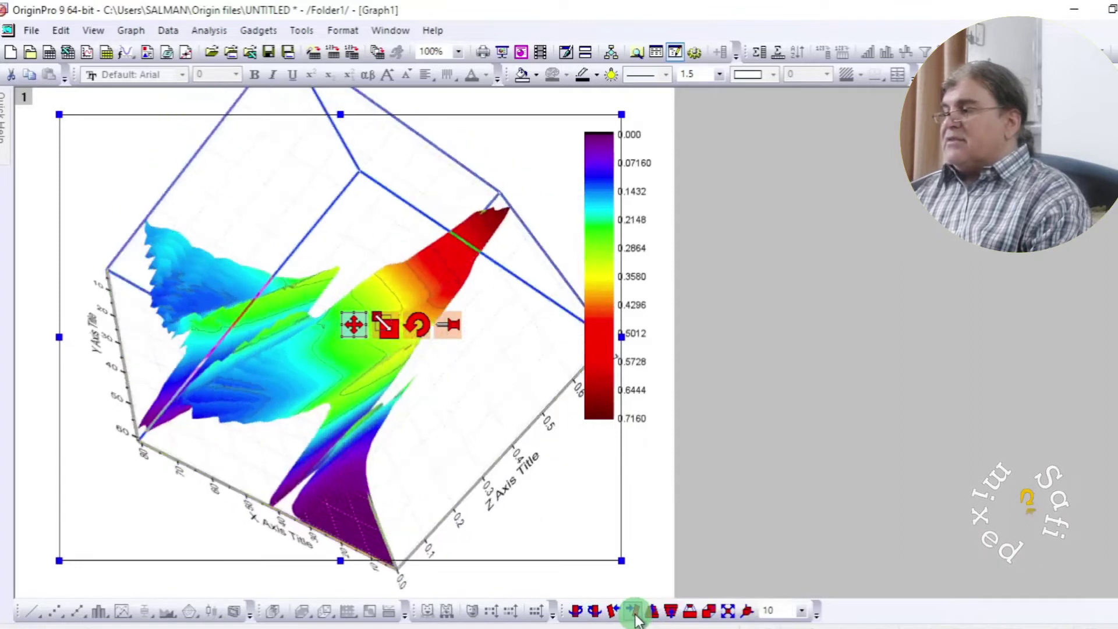
click(614, 611)
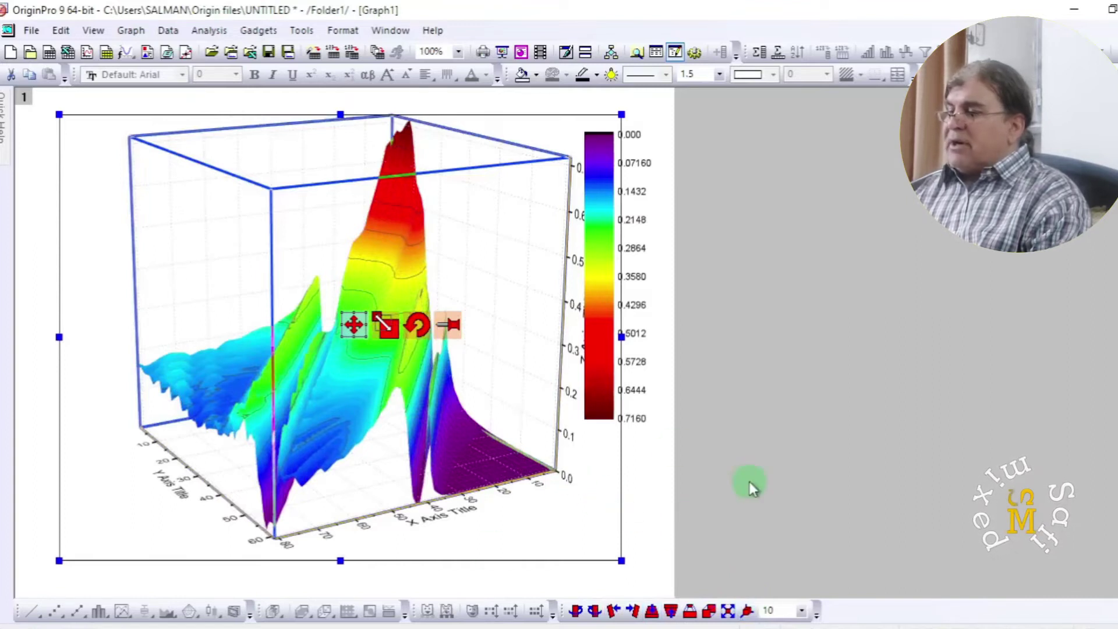
click(748, 611)
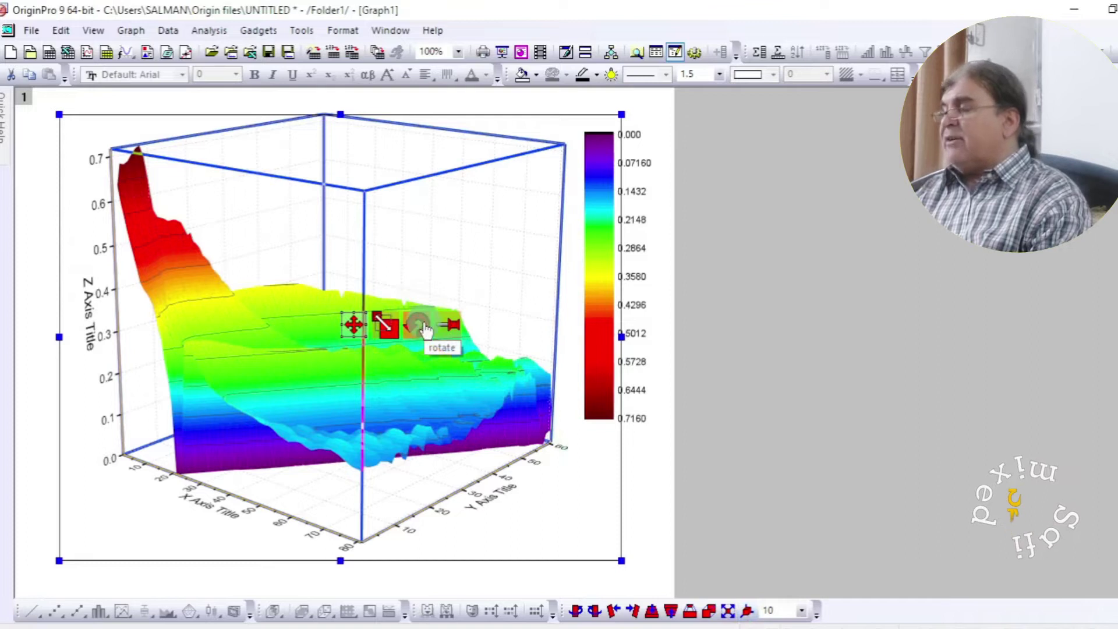
Step: Rotate the 3D surface so the tall red peak faces front and the Y axis is on the left
click(426, 330)
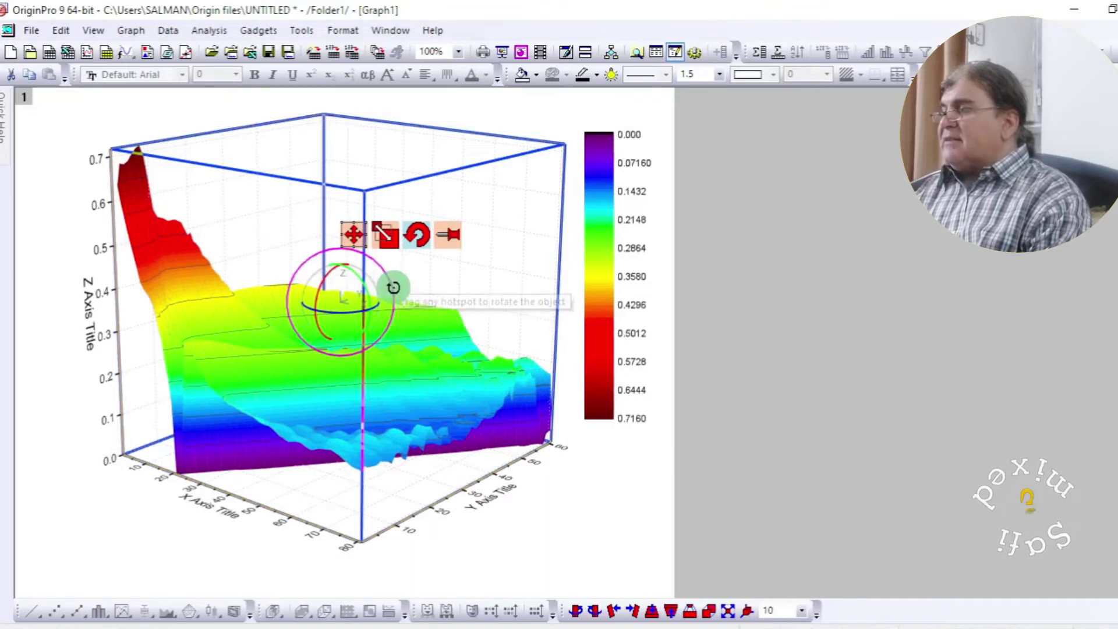
mouse_move(392, 289)
mouse_down()
mouse_move(392, 307)
mouse_move(379, 265)
mouse_move(392, 285)
mouse_up()
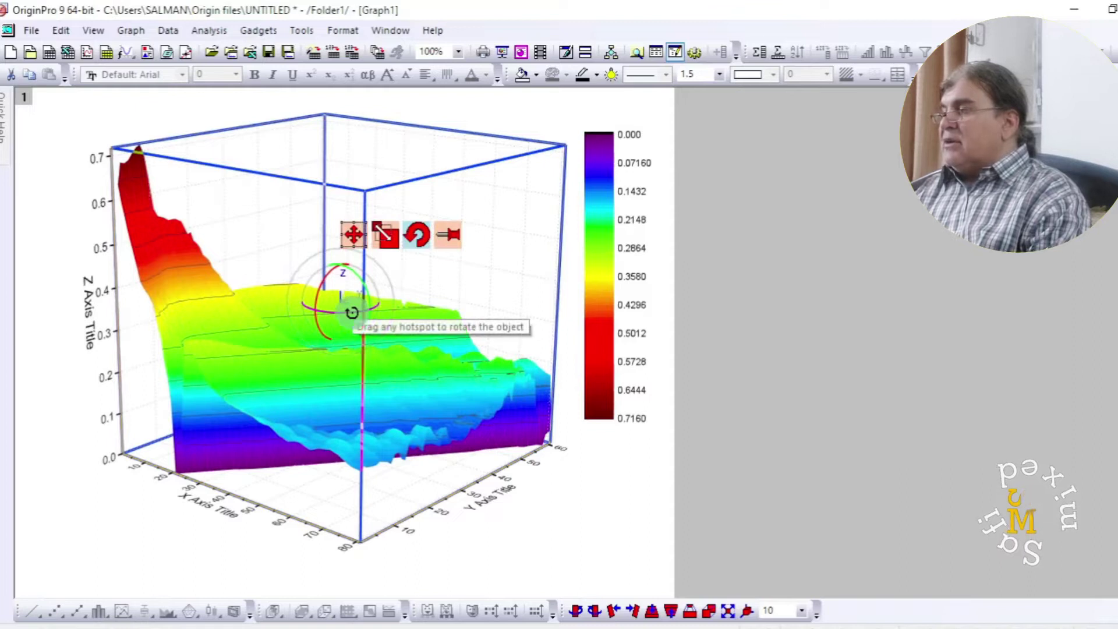
drag(351, 313, 263, 296)
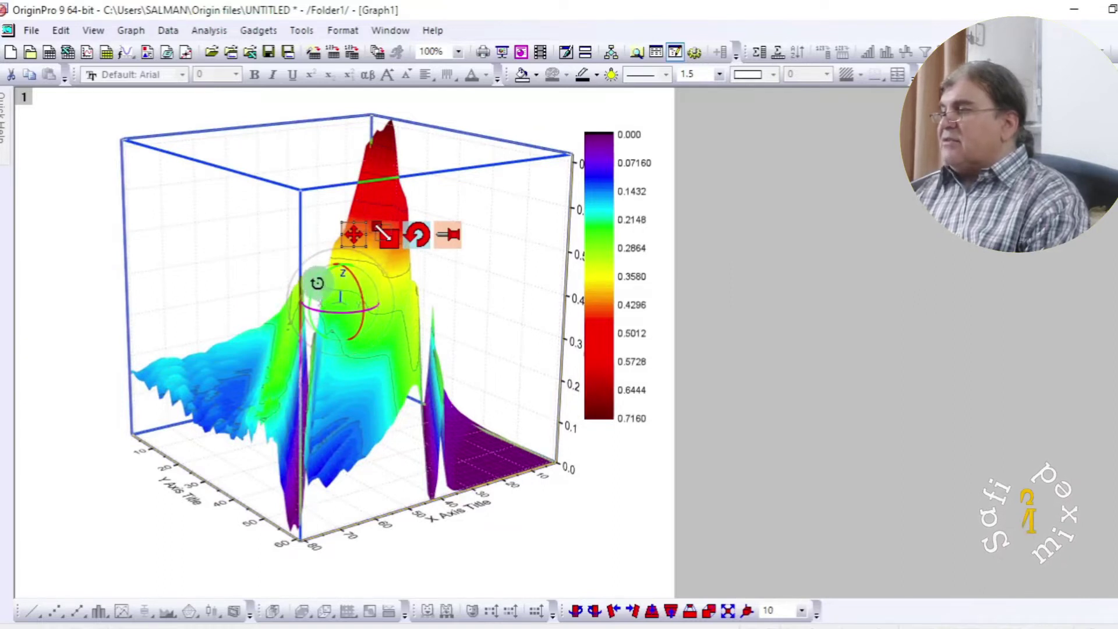
drag(316, 285, 319, 288)
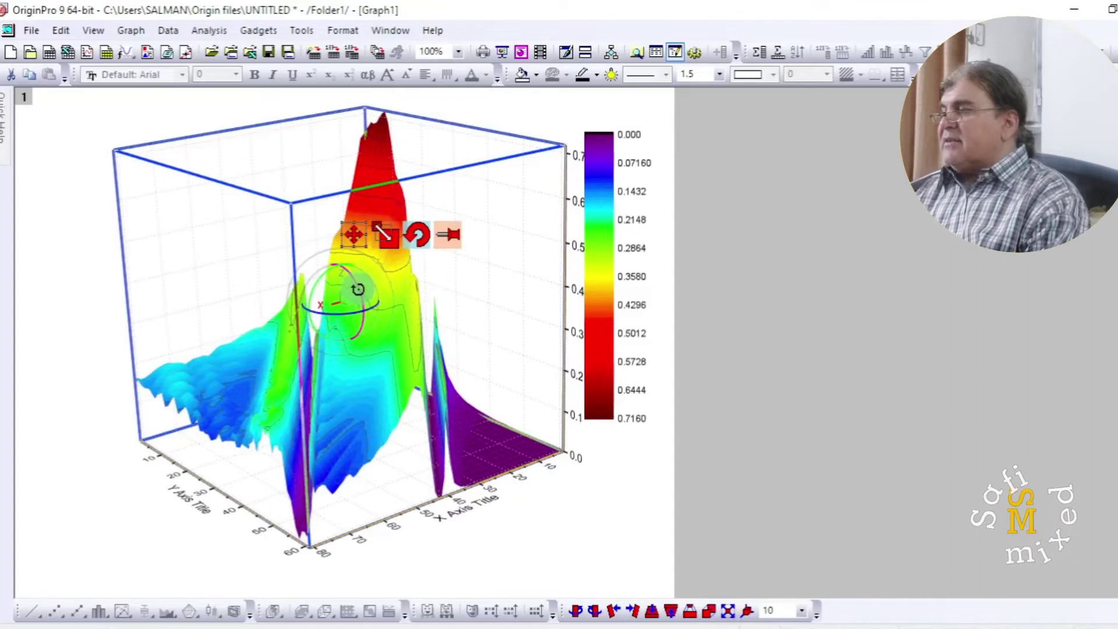
drag(358, 289, 358, 291)
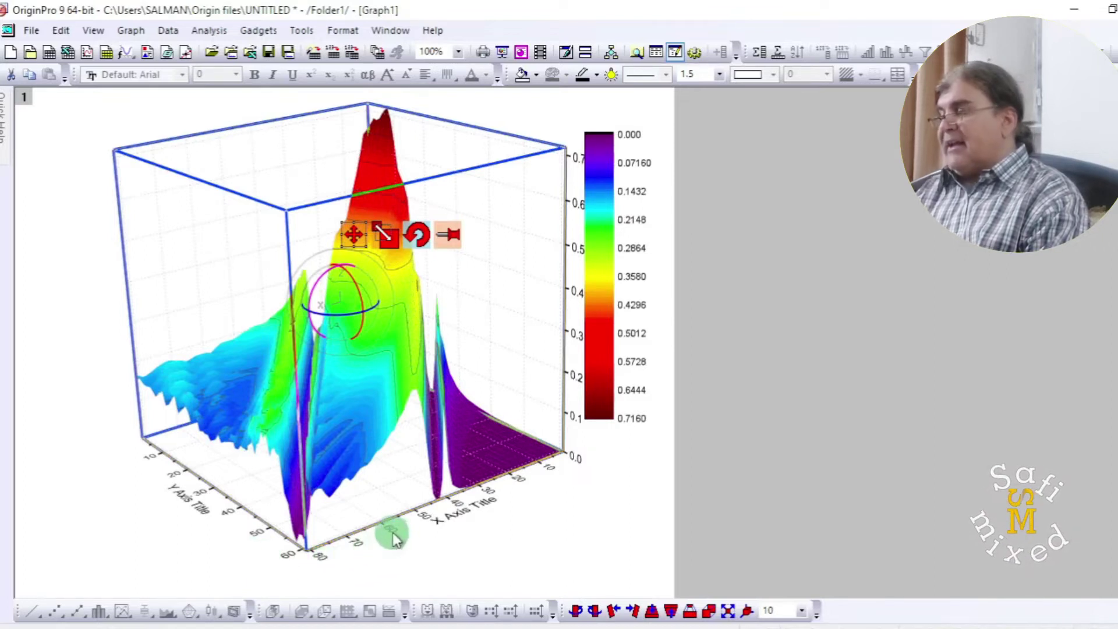
click(384, 548)
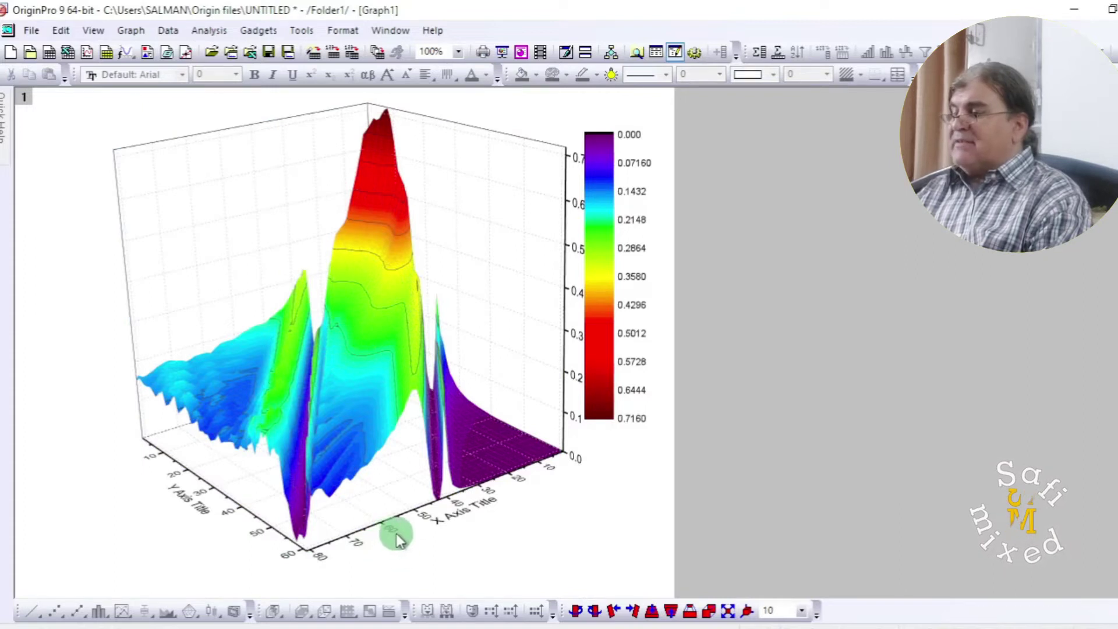
Step: Set the layer's Rotate Labels option to In Plane of Screen
double_click(487, 261)
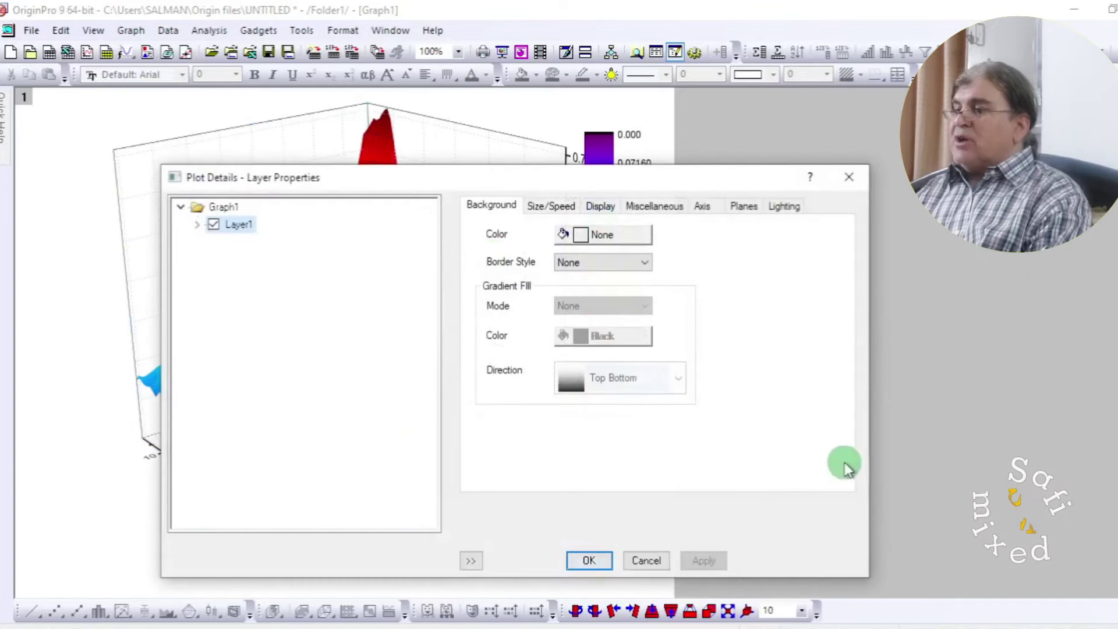
click(707, 211)
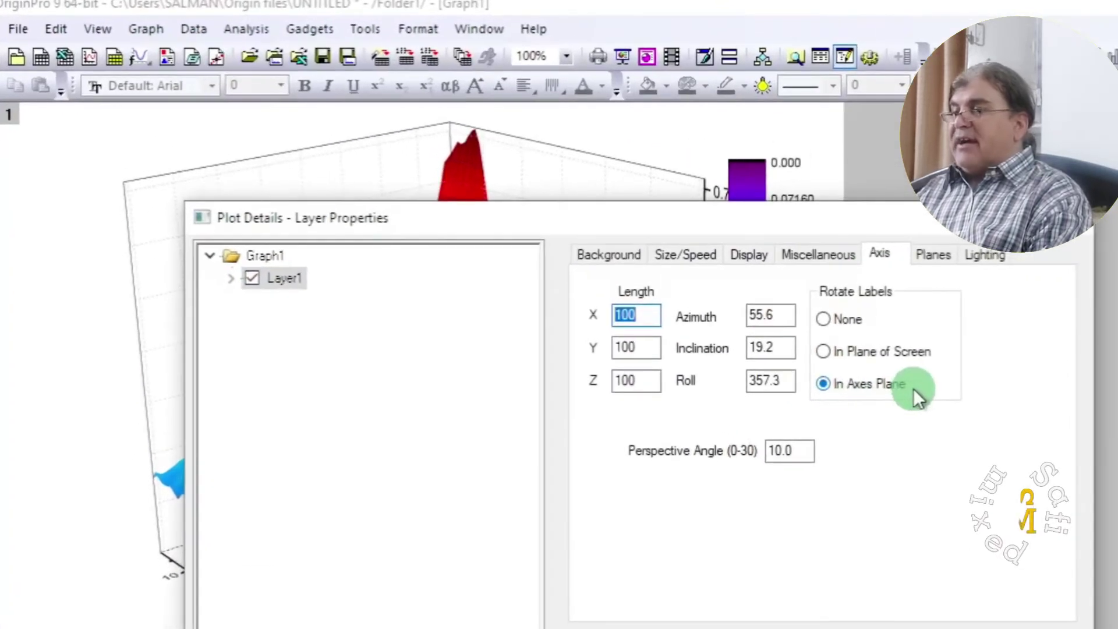
click(823, 351)
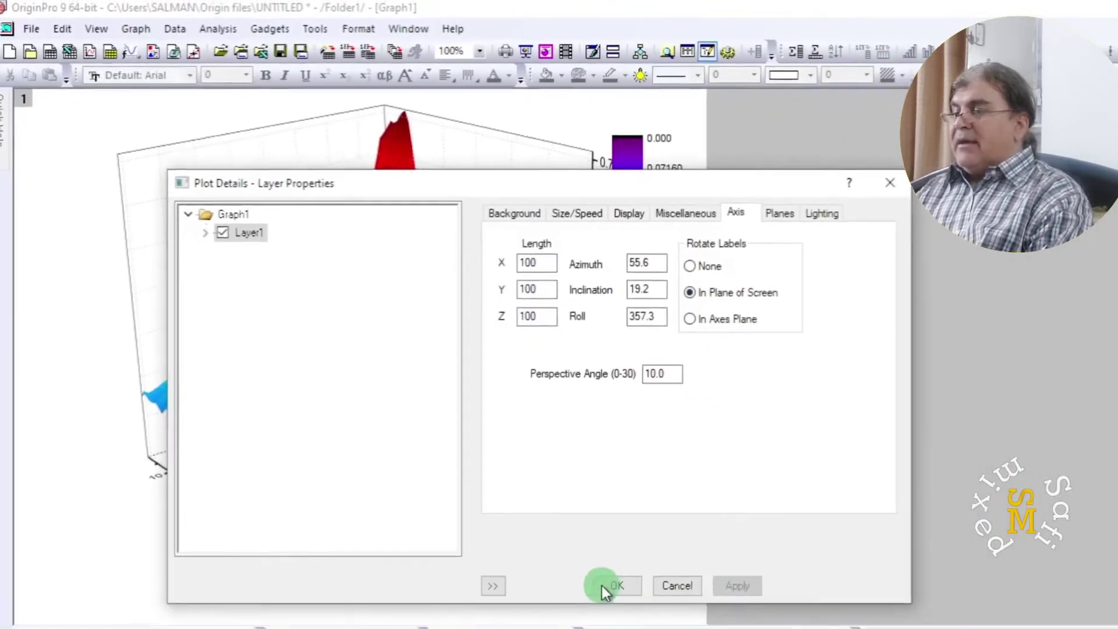
click(602, 585)
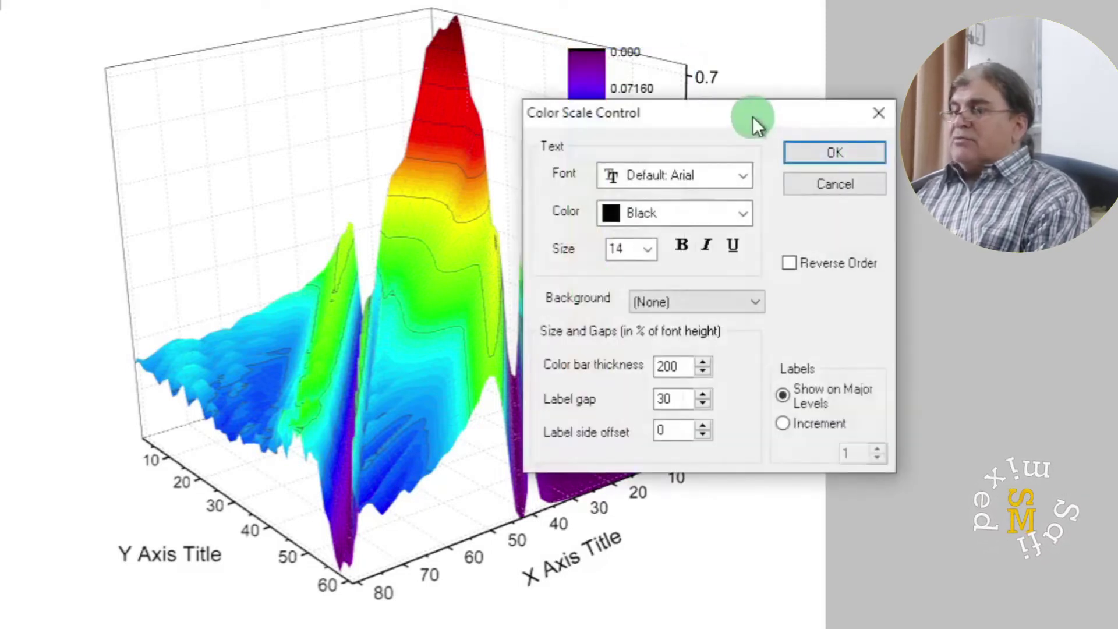
Step: Reverse the colour bar order and give its labels size 10, shown on major levels only
drag(752, 117, 991, 127)
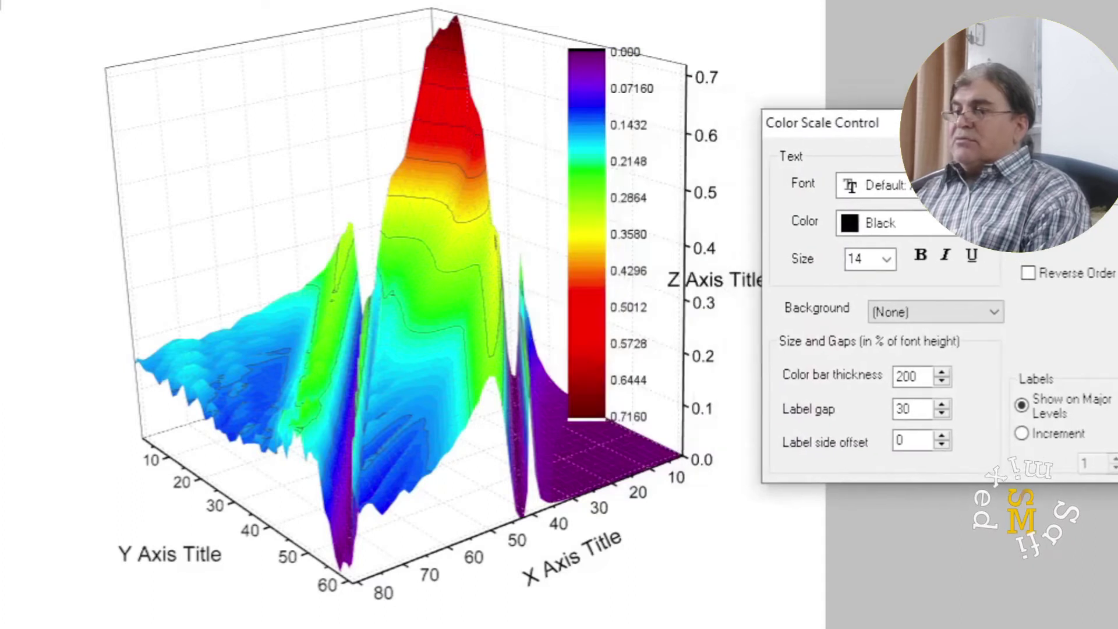
click(1027, 273)
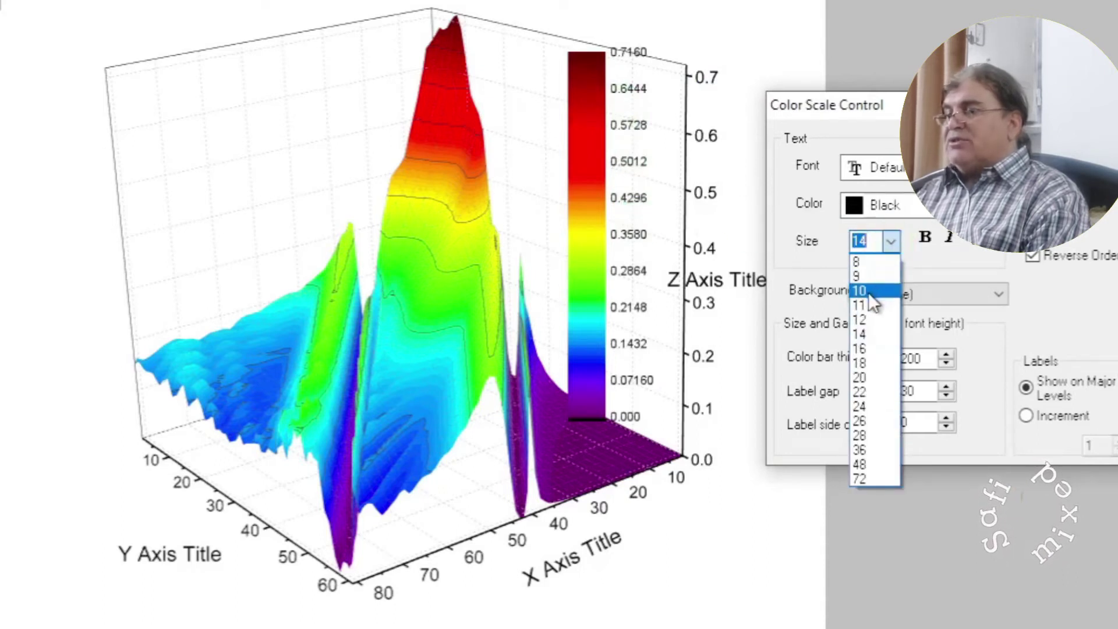
click(868, 292)
click(1011, 386)
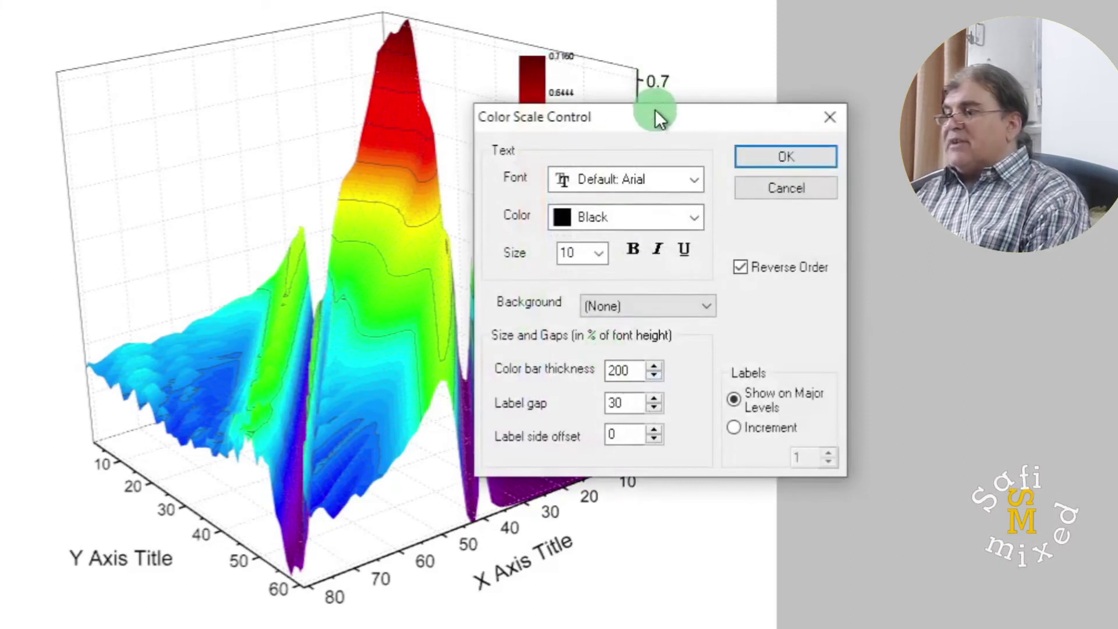
Step: Set the colour bar thickness to 100 and its label size to 12
drag(655, 109, 860, 107)
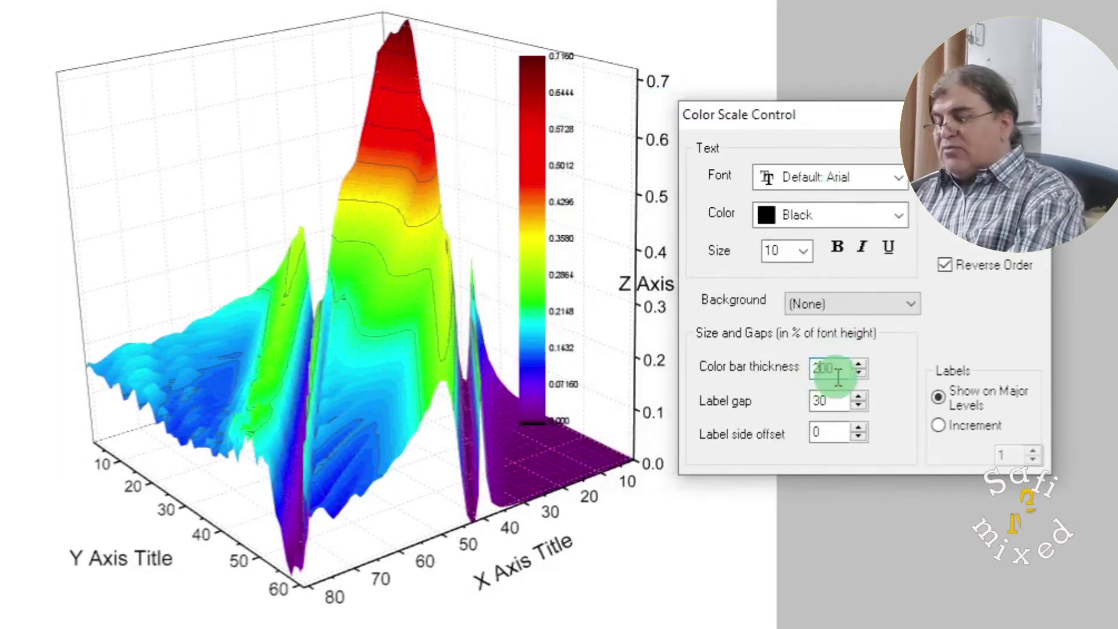
text(10)
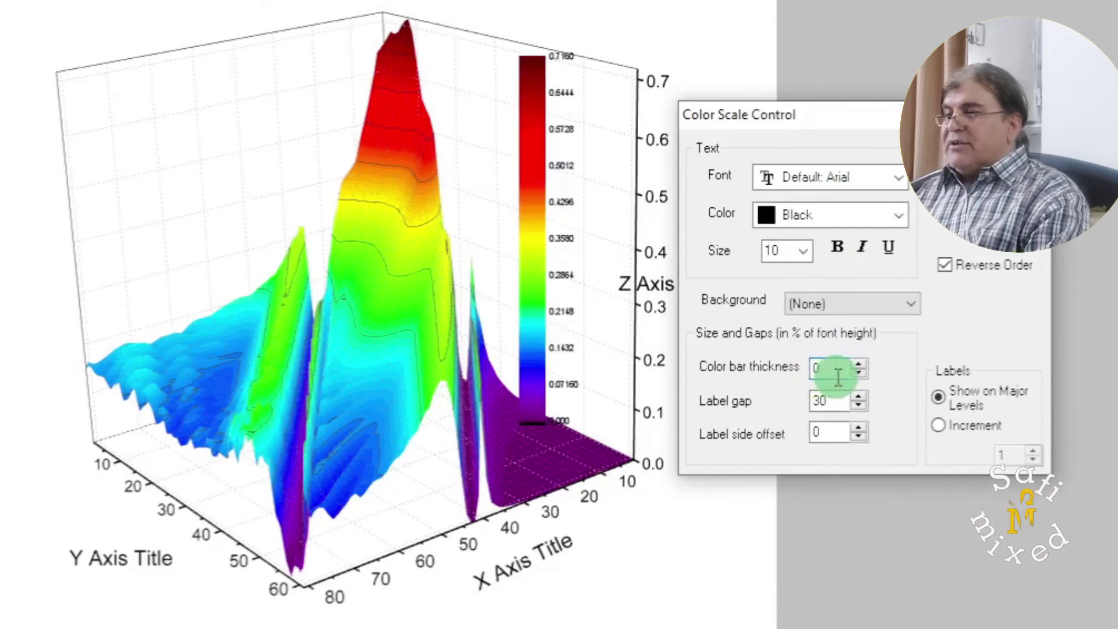
text(0)
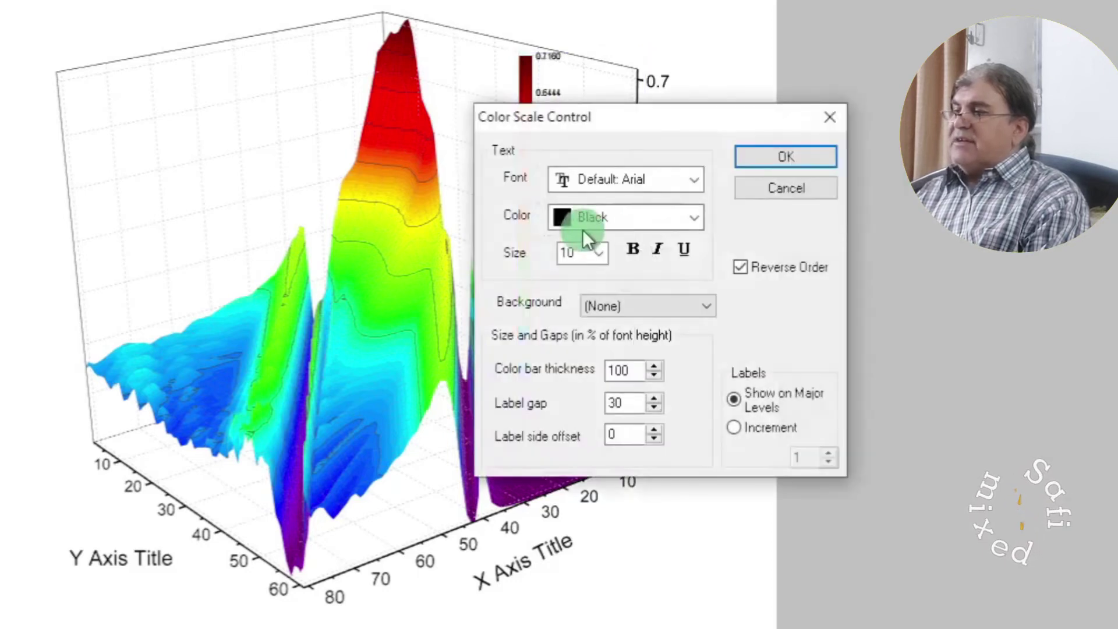
drag(667, 125, 915, 138)
double_click(815, 262)
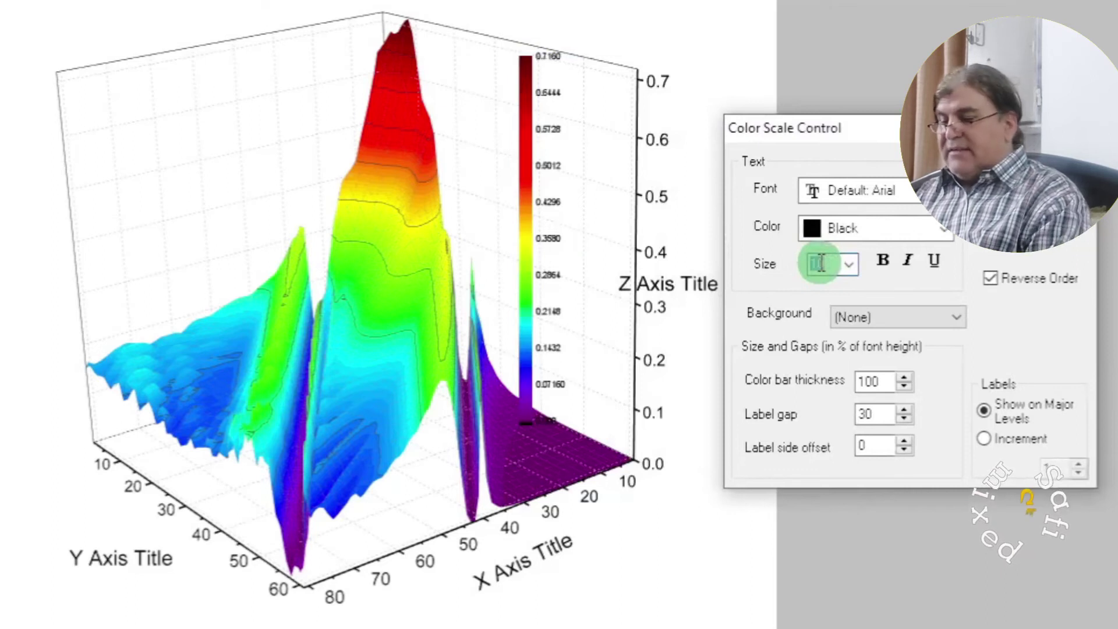
text(12)
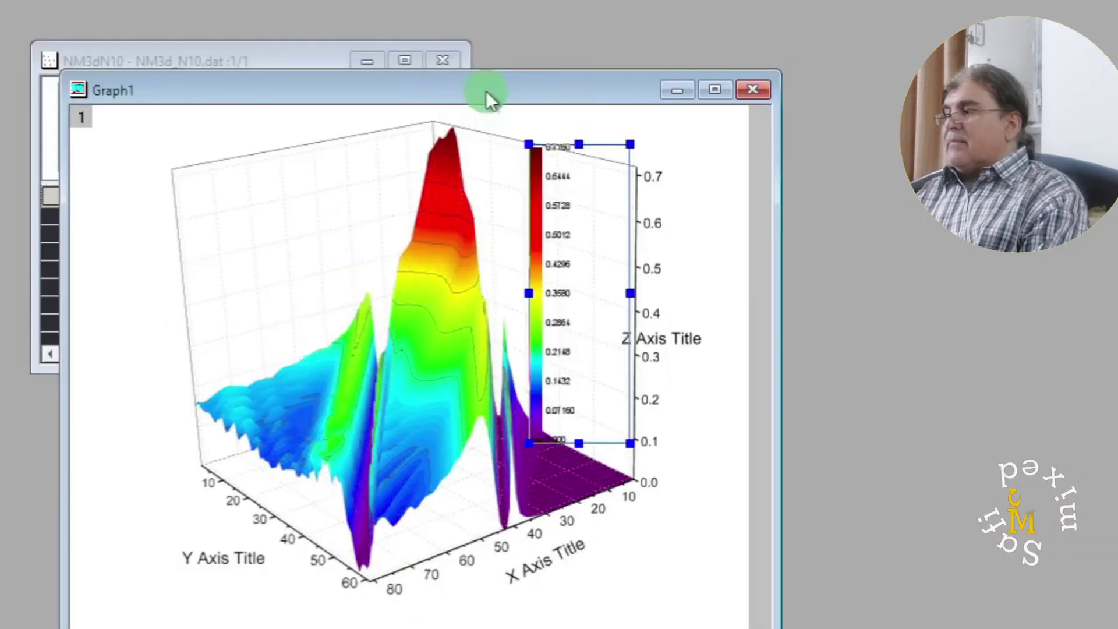
Step: Open Set Dimension/Labels for the NM3dN10 matrix, currently 81 × 61 mapped 1–81 and 1–61
drag(487, 100, 1018, 58)
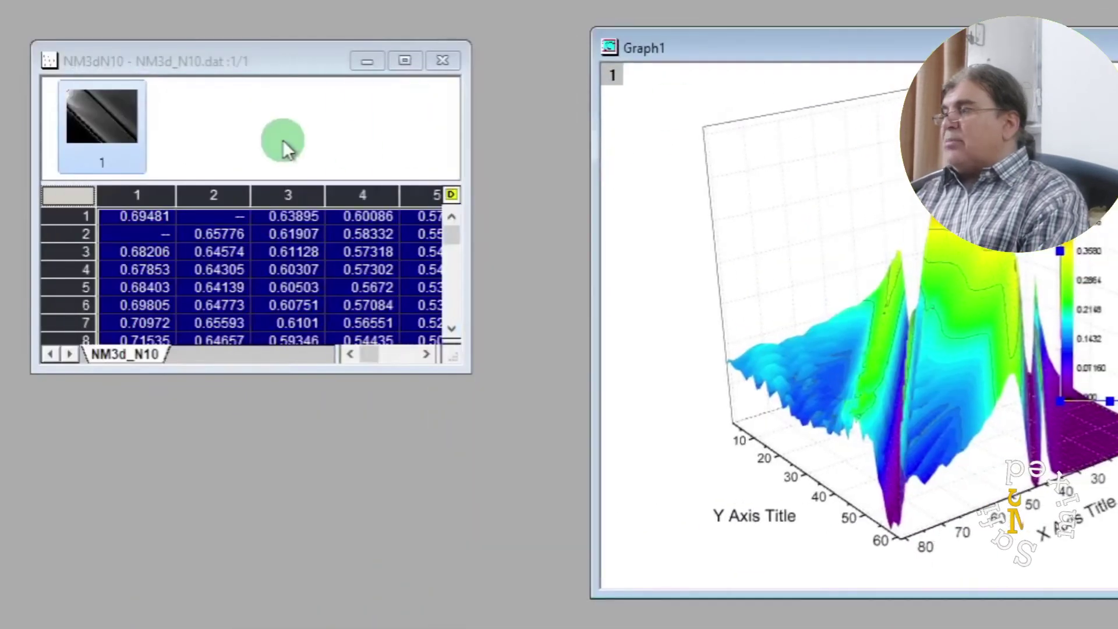
click(222, 64)
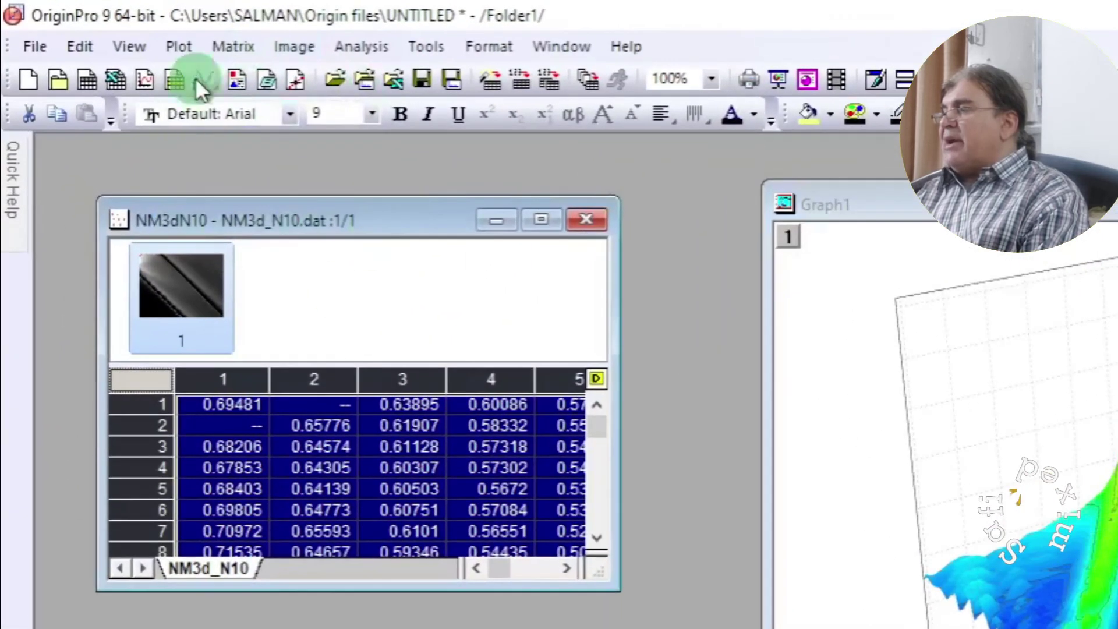
click(231, 47)
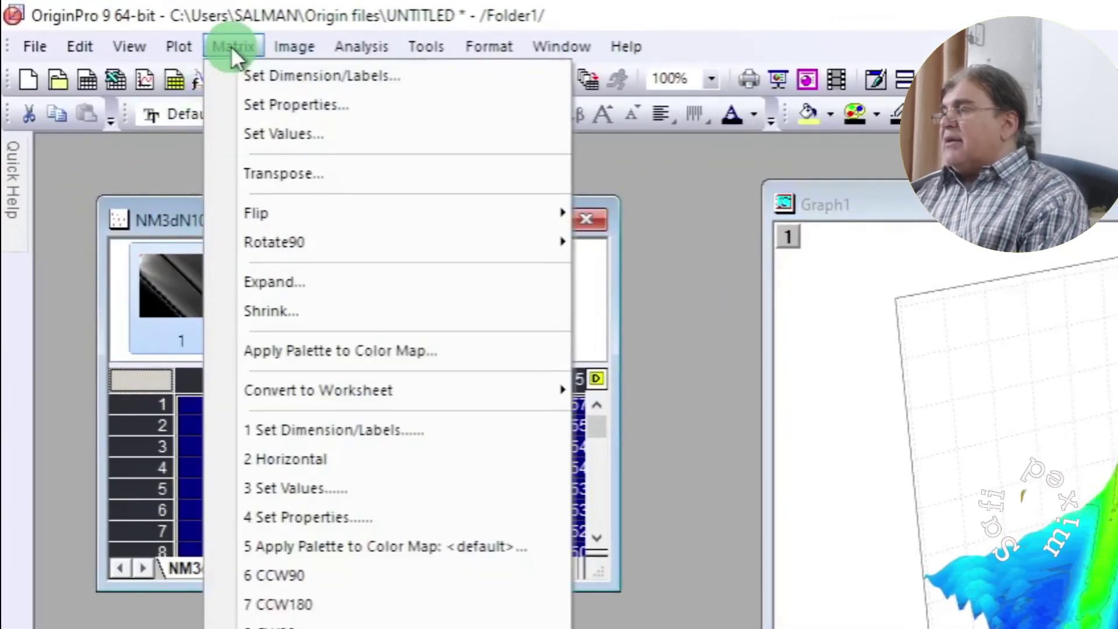
click(322, 75)
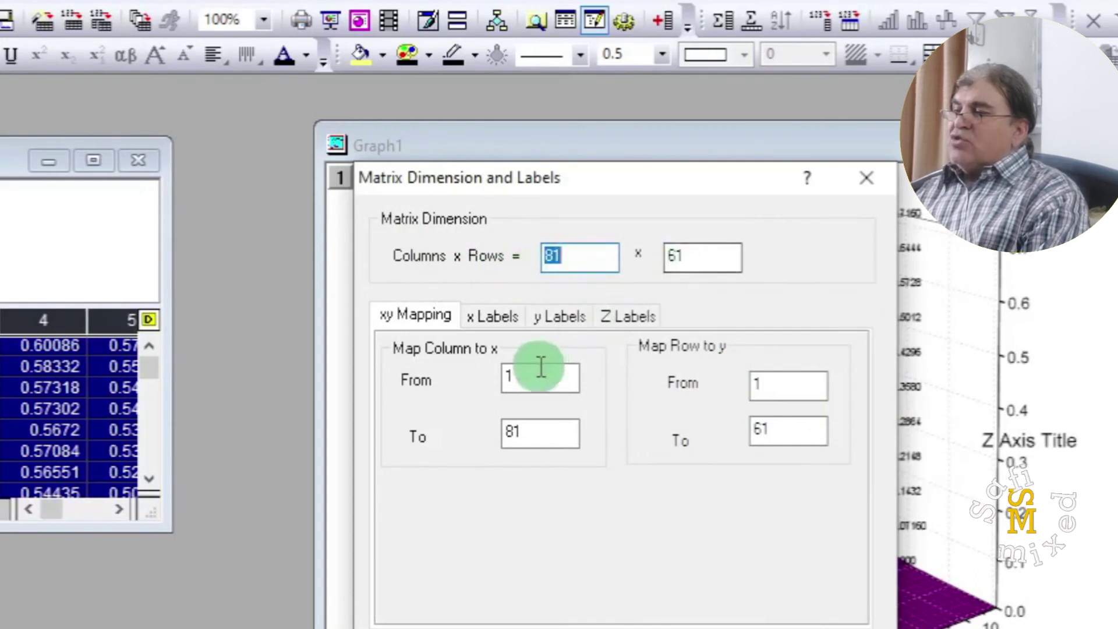
Step: Map the matrix columns to x from 0 to 5
click(521, 375)
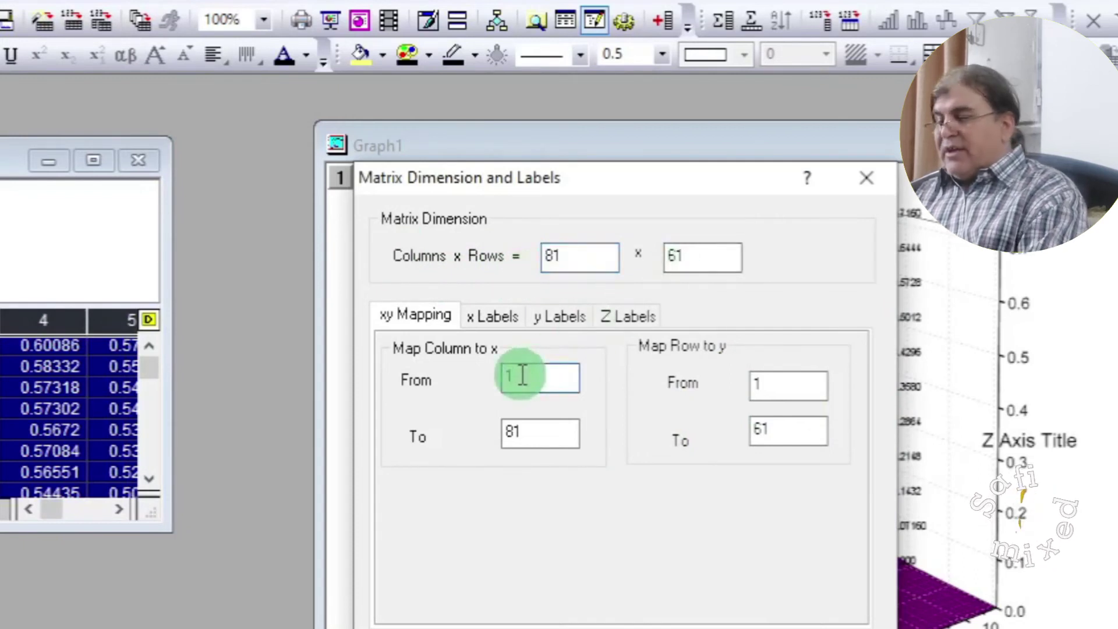
key(BackSpace)
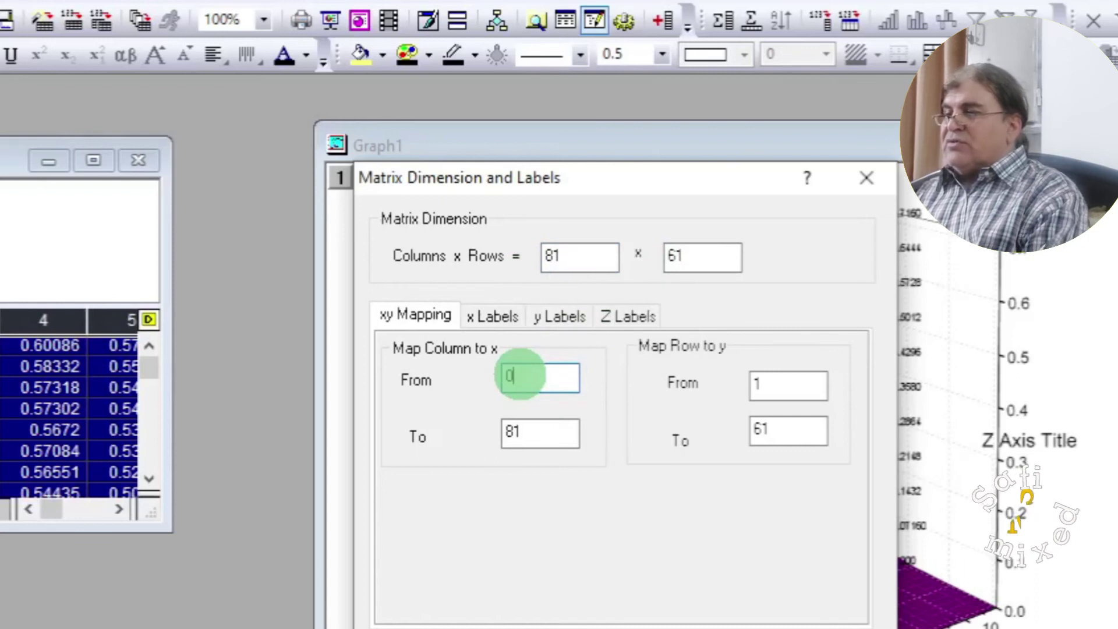
text(0)
click(523, 433)
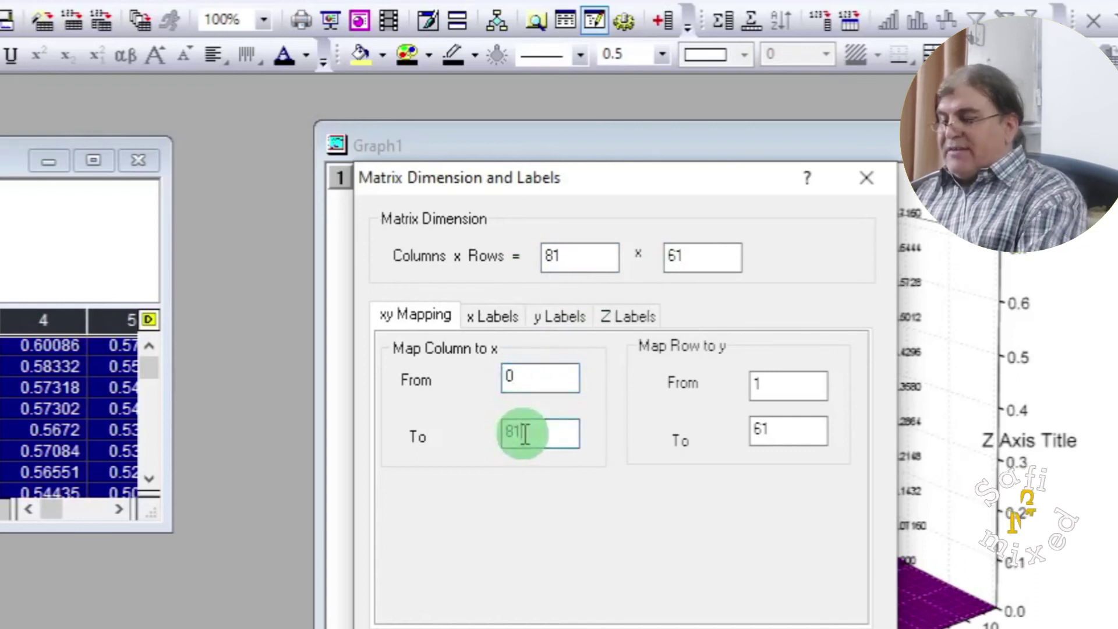
key(BackSpace)
key(BackSpace)
text(5)
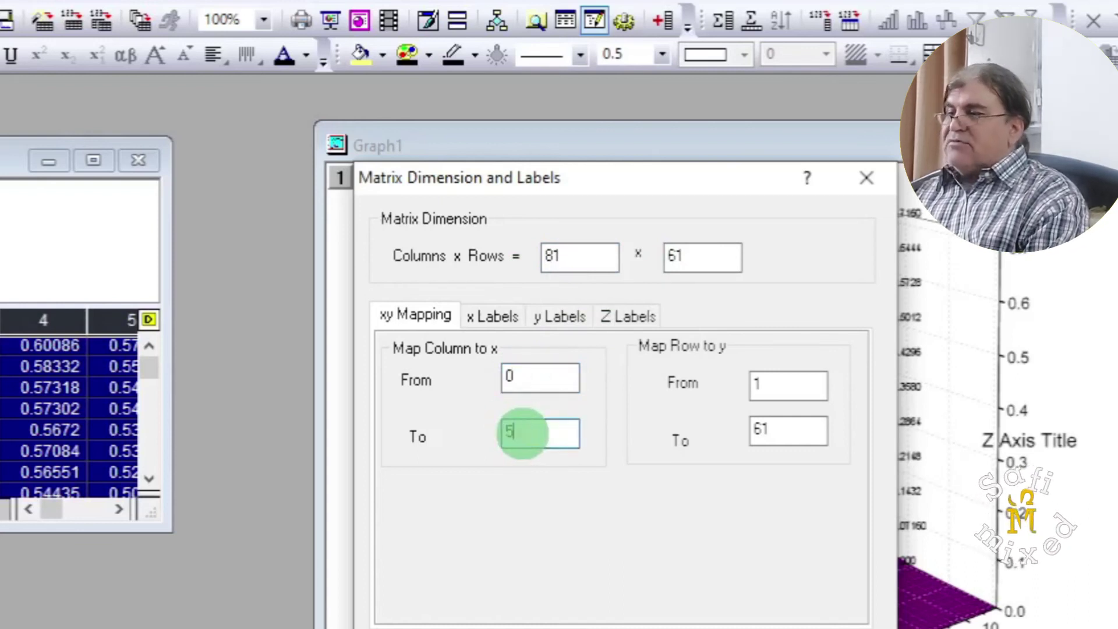
Step: Map the matrix rows to y from 0 to 4 and apply the mapping
click(761, 389)
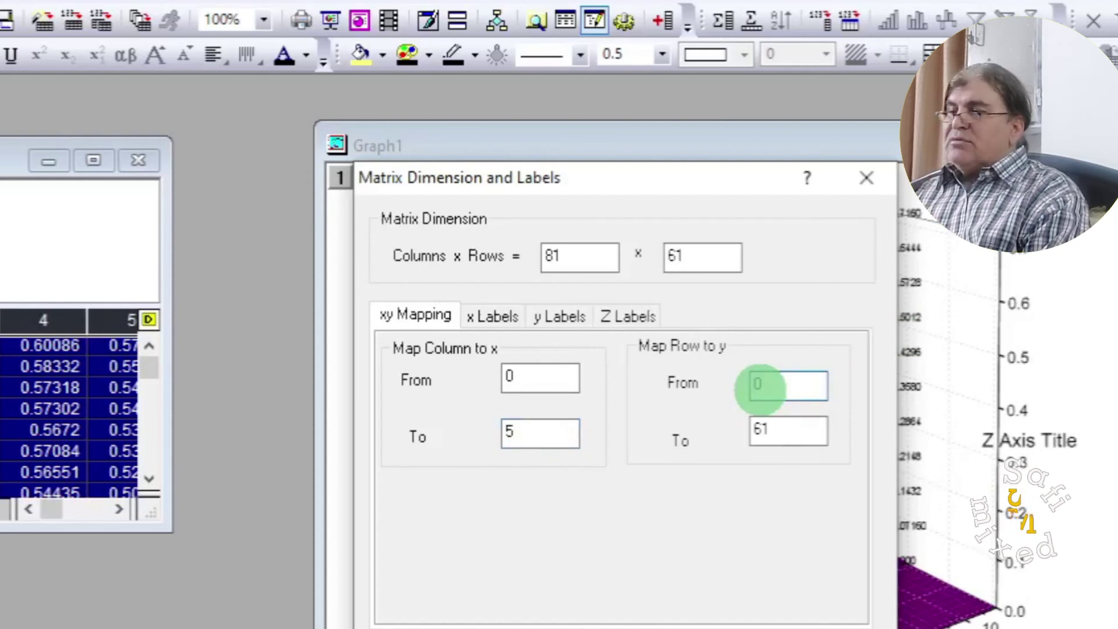
text(0)
click(776, 431)
key(BackSpace)
key(BackSpace)
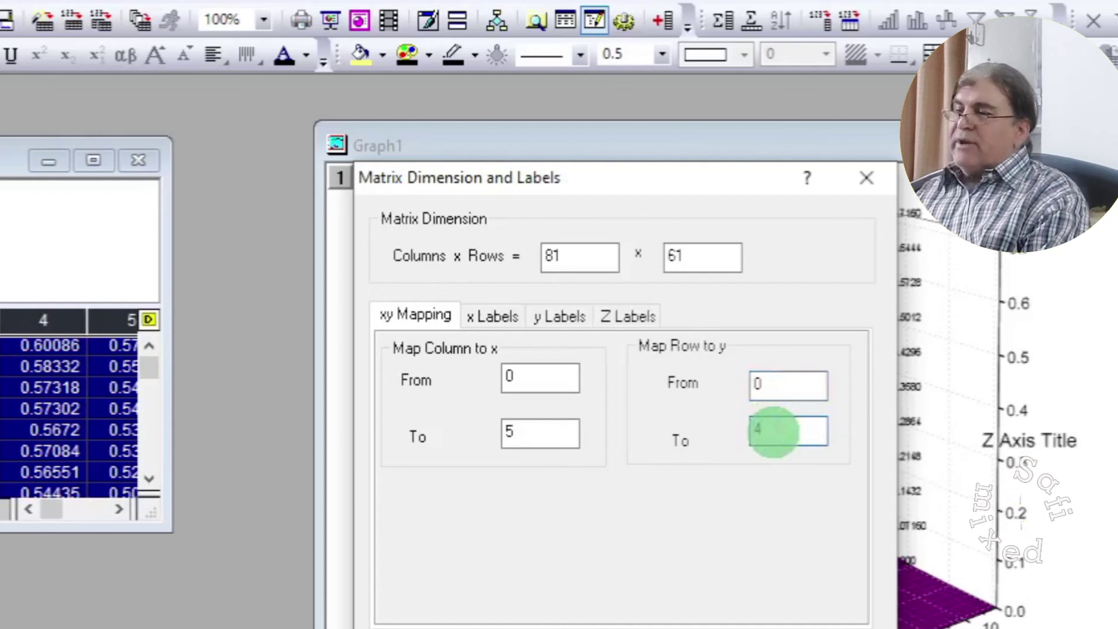
key(BackSpace)
text(4)
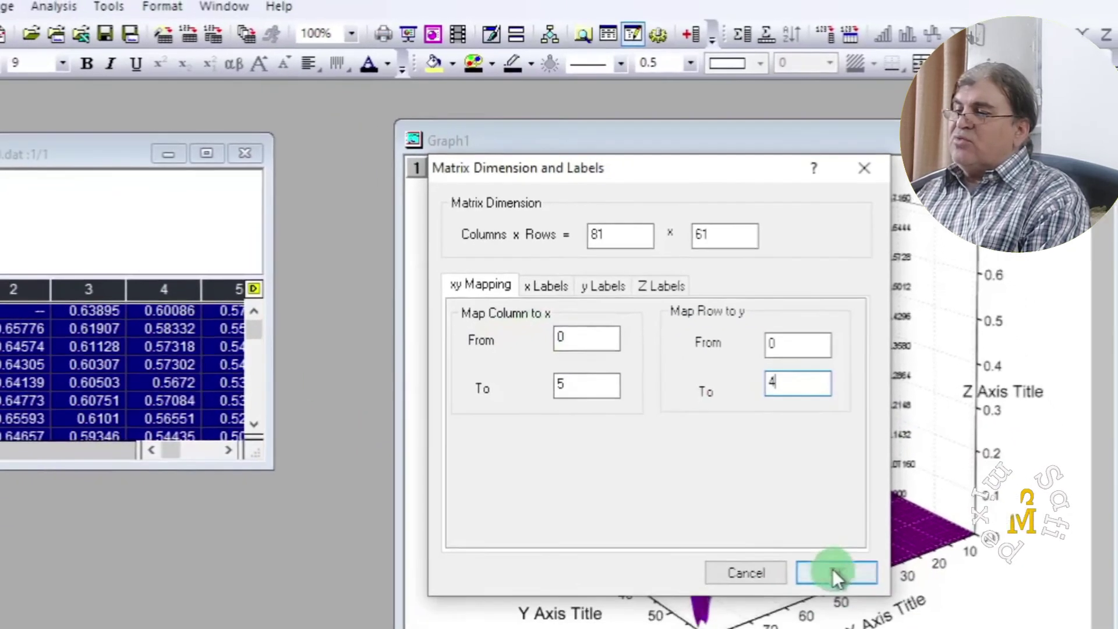
click(840, 493)
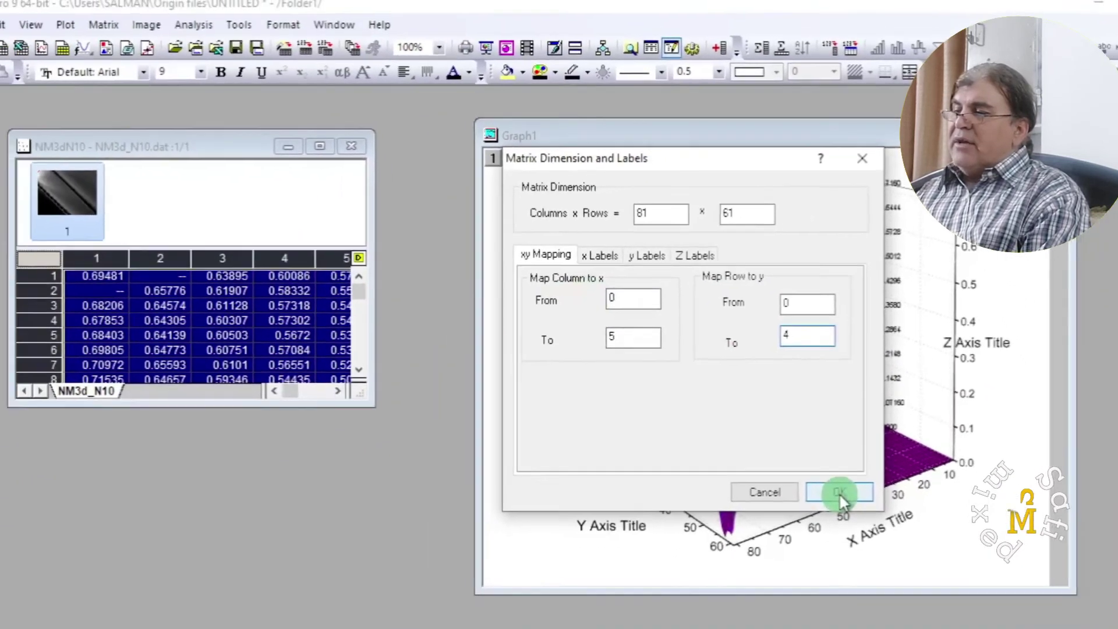
click(29, 267)
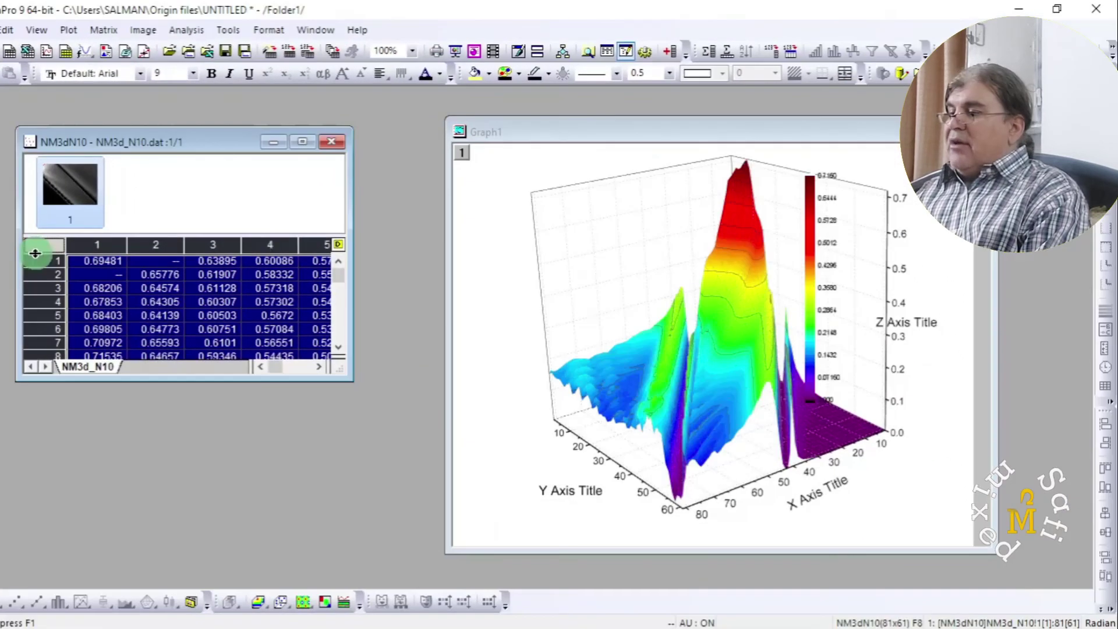
Step: Plot the remapped matrix as a new colour-map surface, Graph2, rotated to match Graph1's view
click(257, 602)
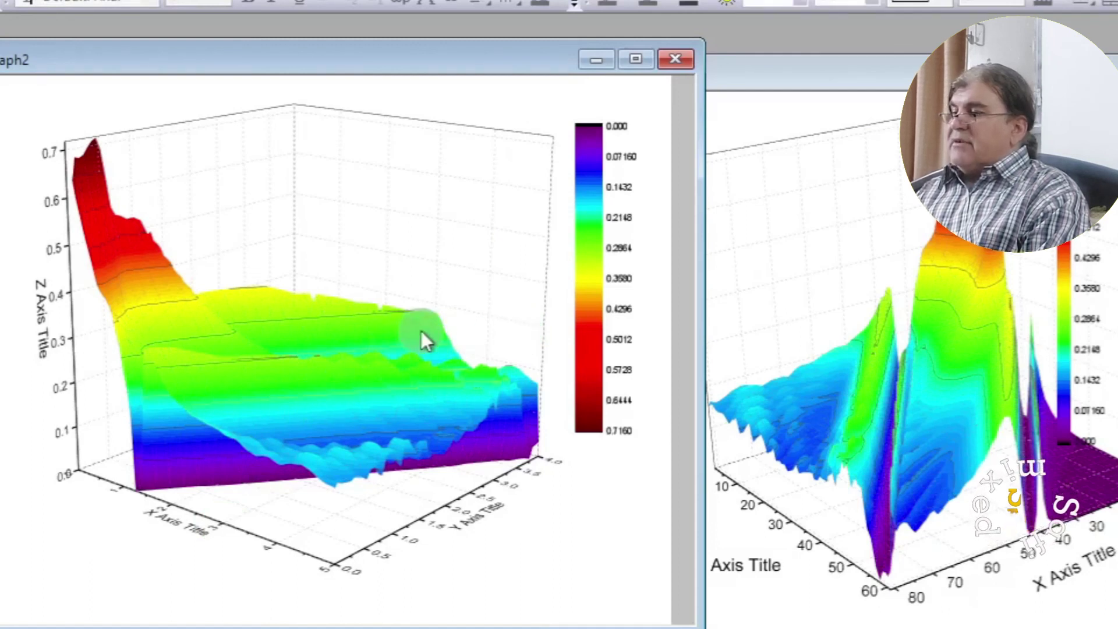
click(421, 330)
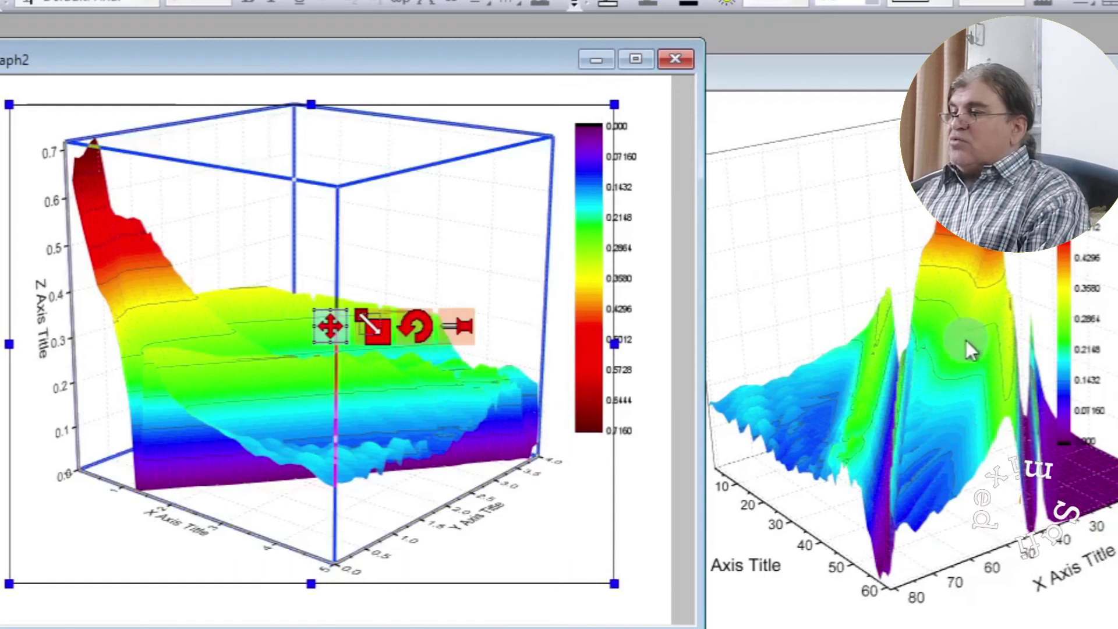
click(417, 333)
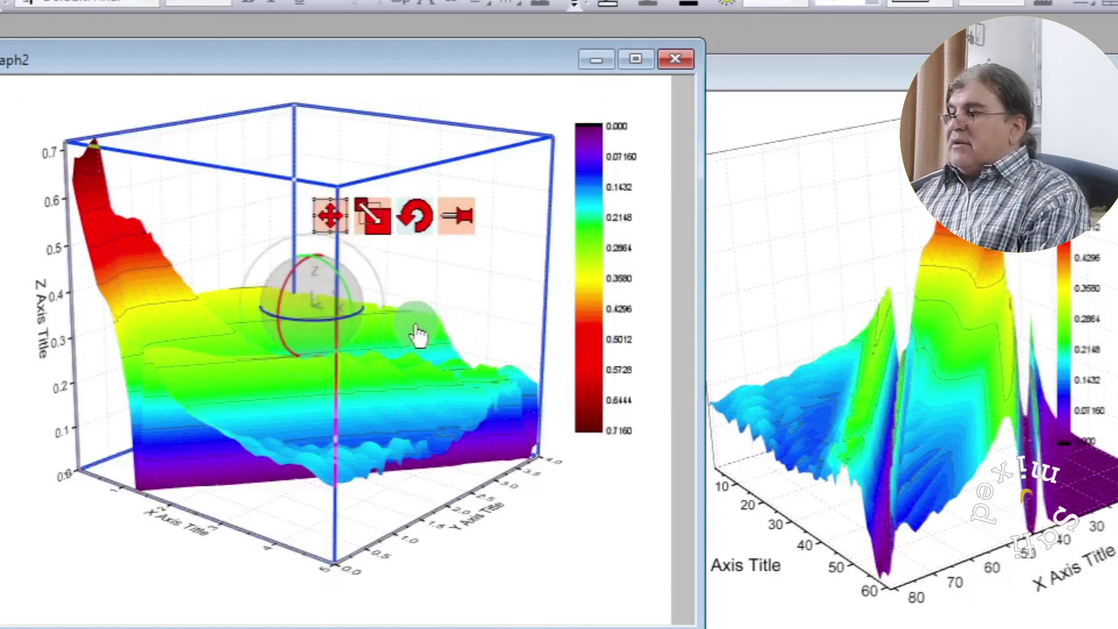
drag(344, 317, 223, 319)
Step: Move Graph2's X and Y axis titles down below their tick labels
click(436, 527)
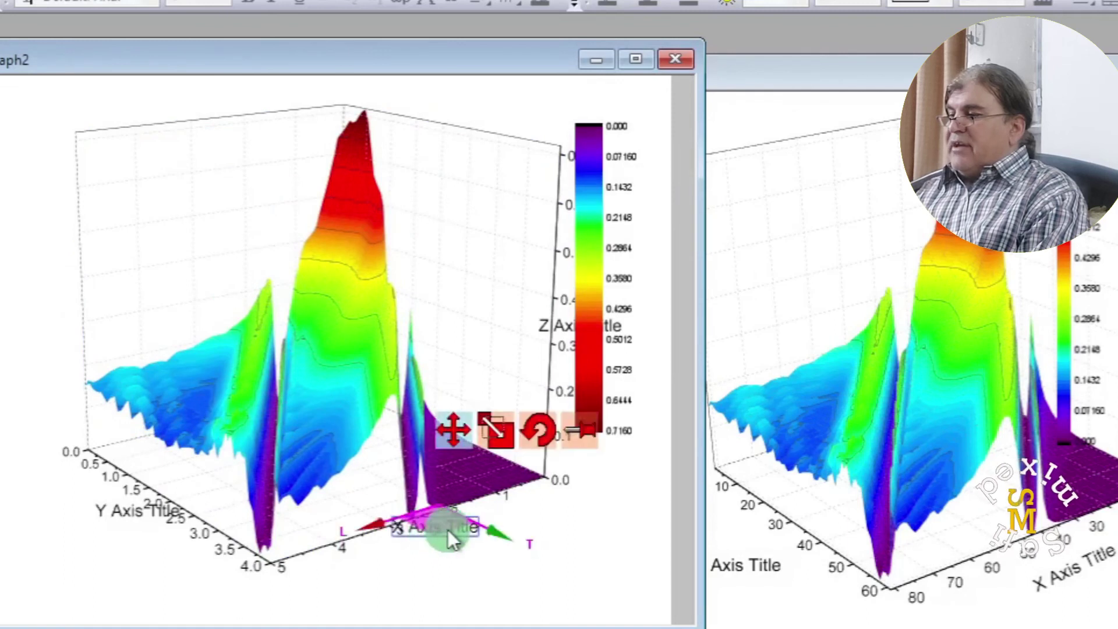
drag(448, 531, 473, 571)
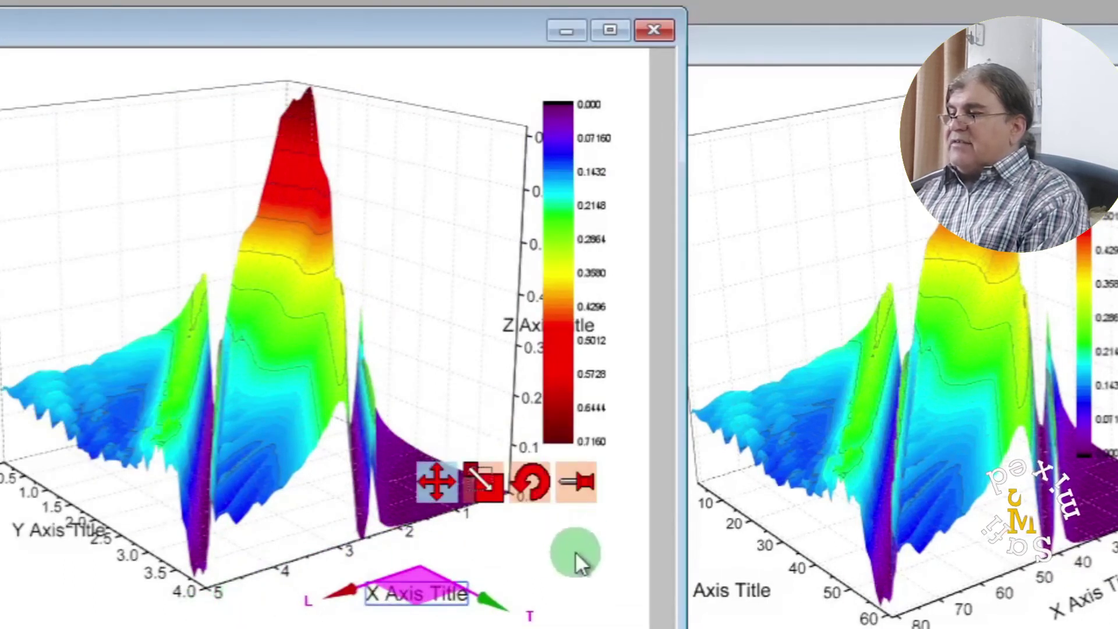
click(655, 557)
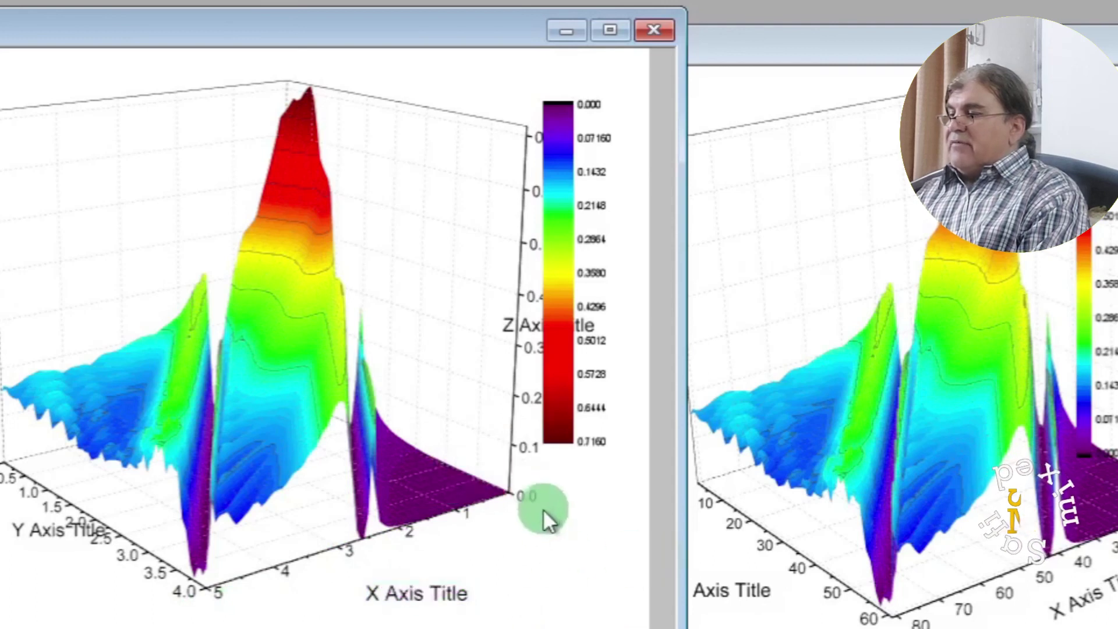
click(40, 537)
drag(45, 529, 13, 593)
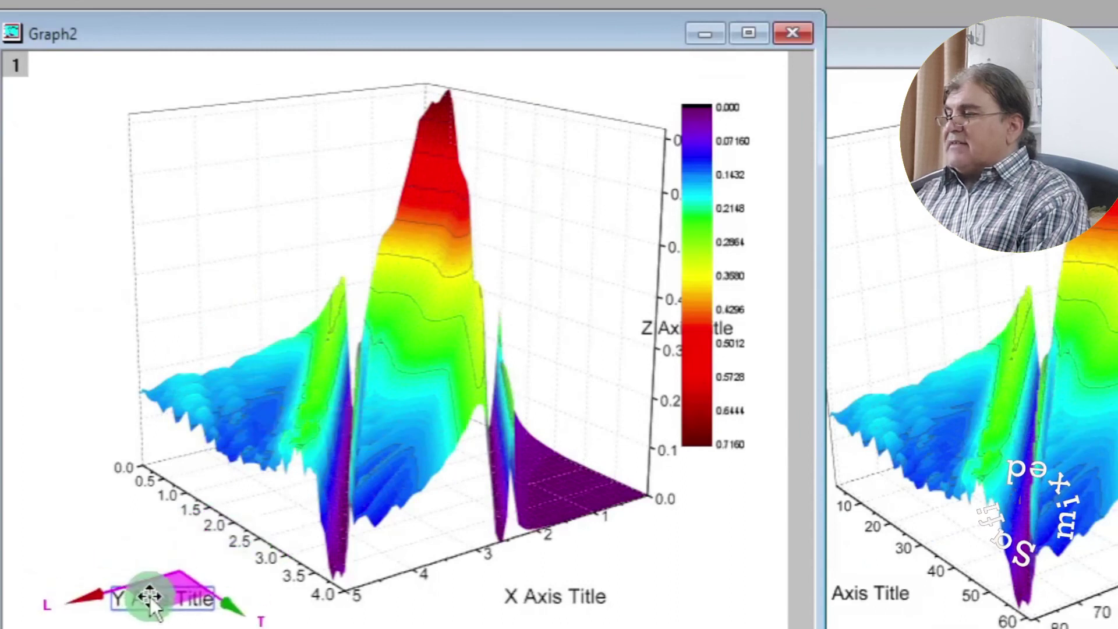
drag(150, 596, 156, 591)
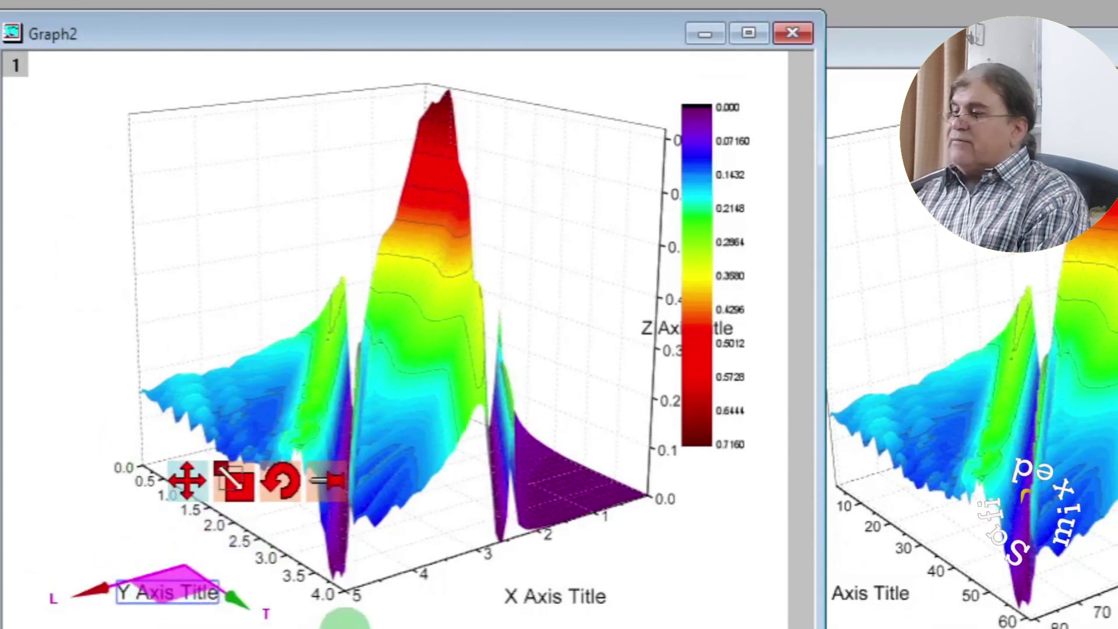